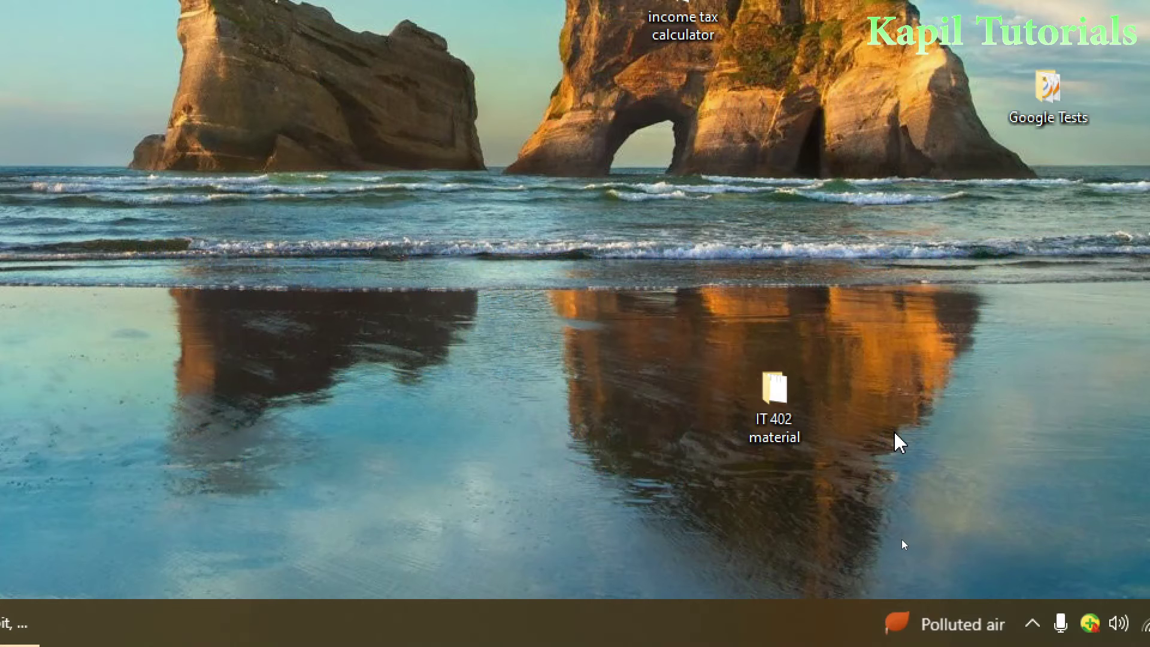
Open MAIN SPREADSHEET.ods from the IT 402 material folder in Calc.
double_click(779, 383)
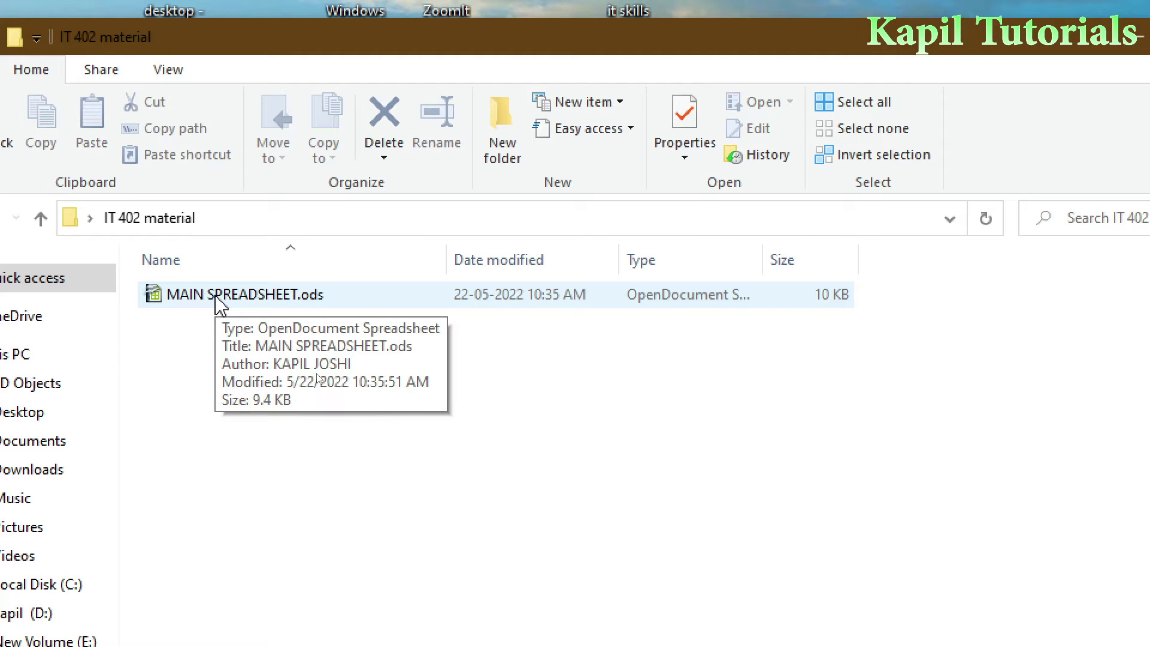
double_click(220, 303)
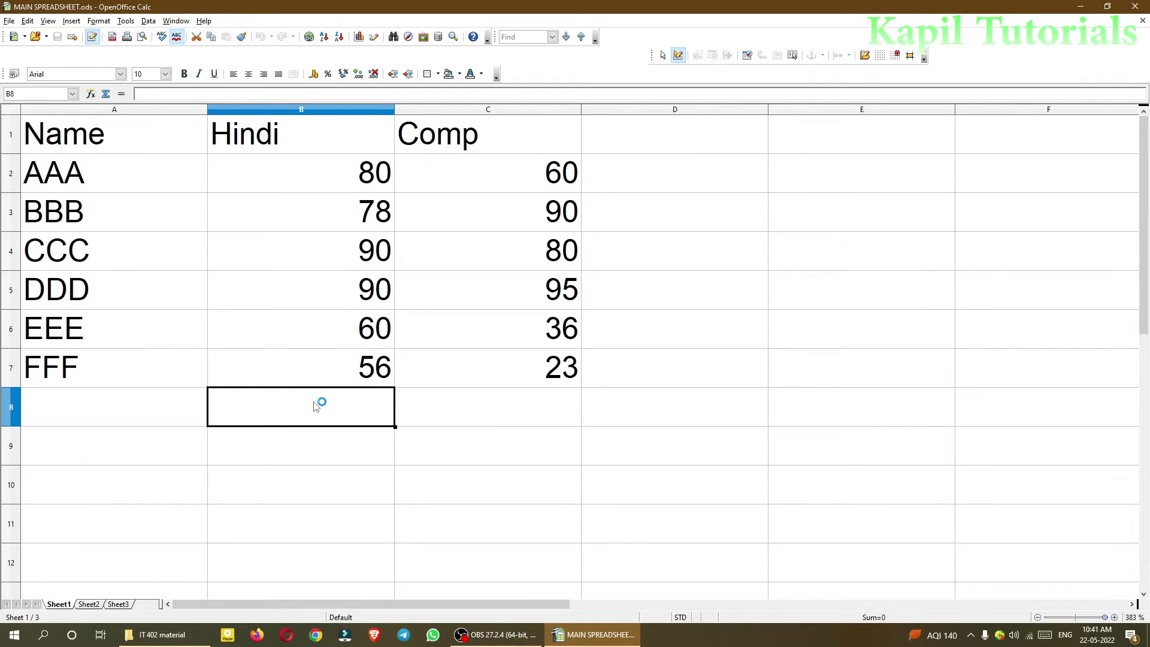
type("23")
key("Return")
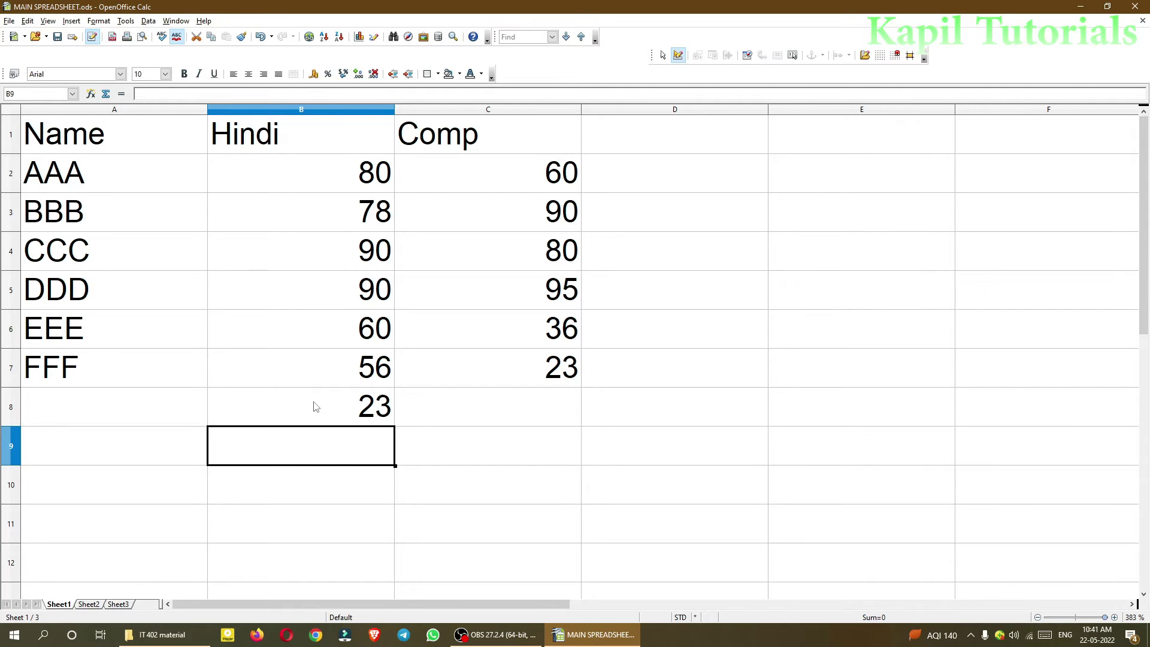
left_click(316, 407)
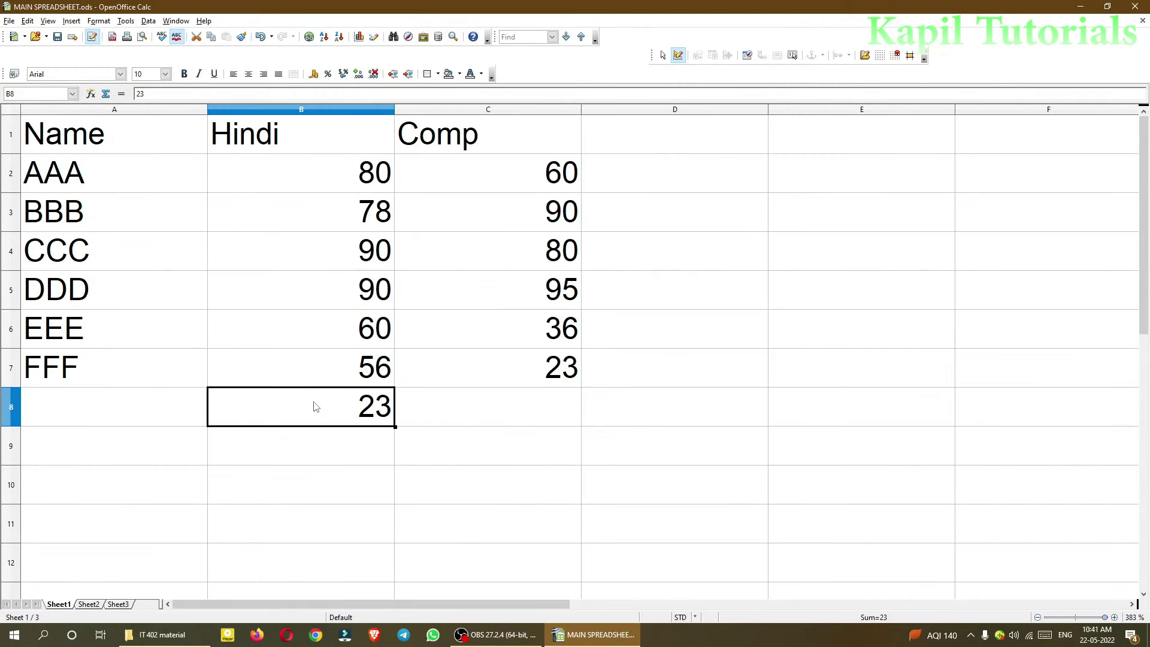
left_click(27, 20)
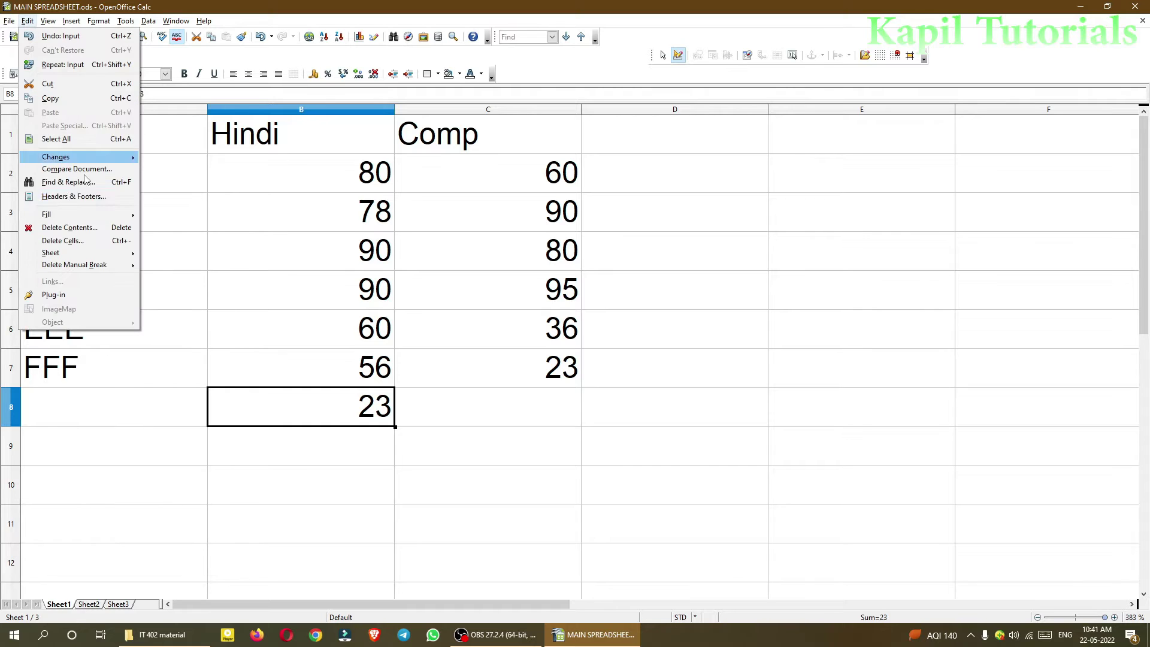
mouse_move(68, 207)
mouse_move(58, 158)
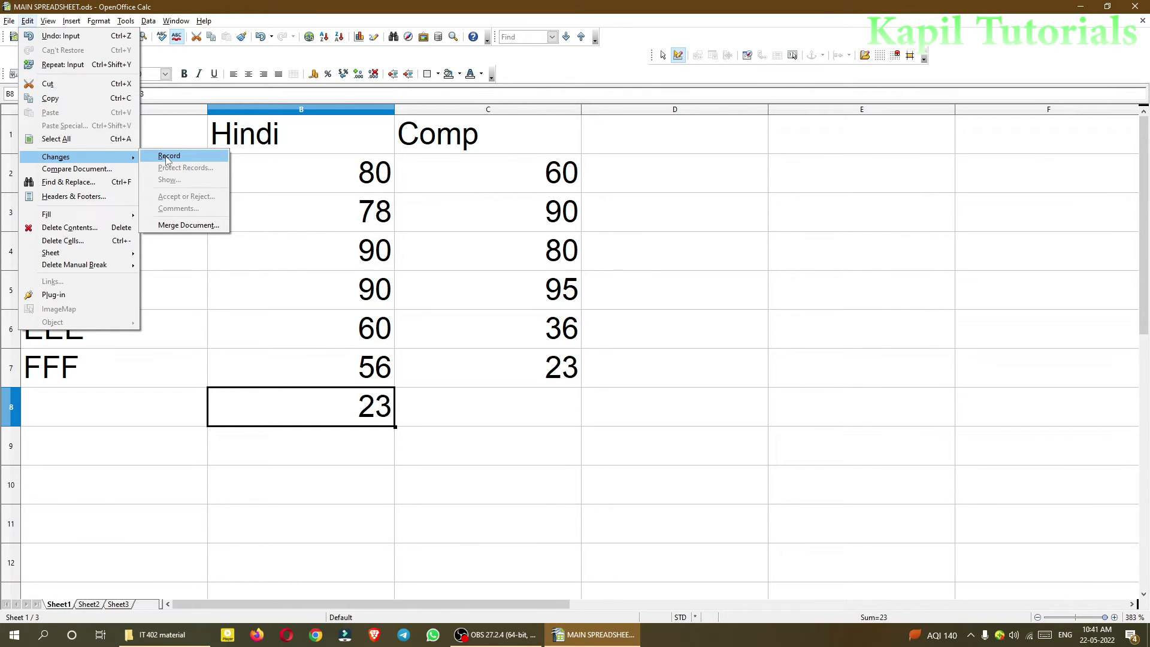
left_click(248, 15)
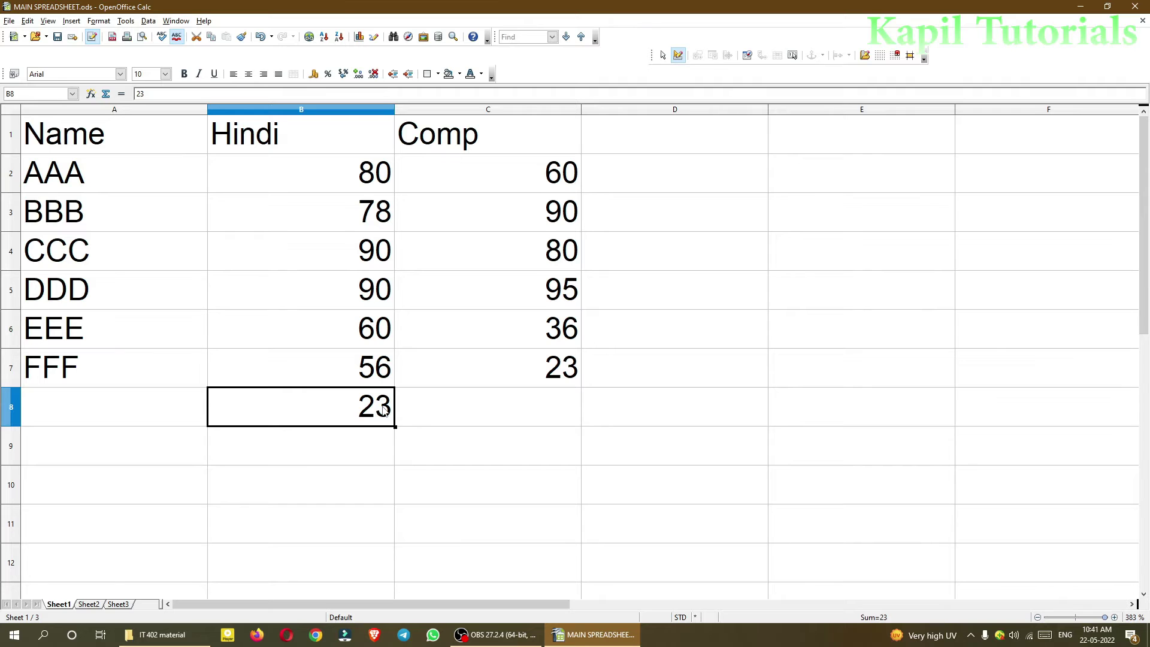
key("Delete")
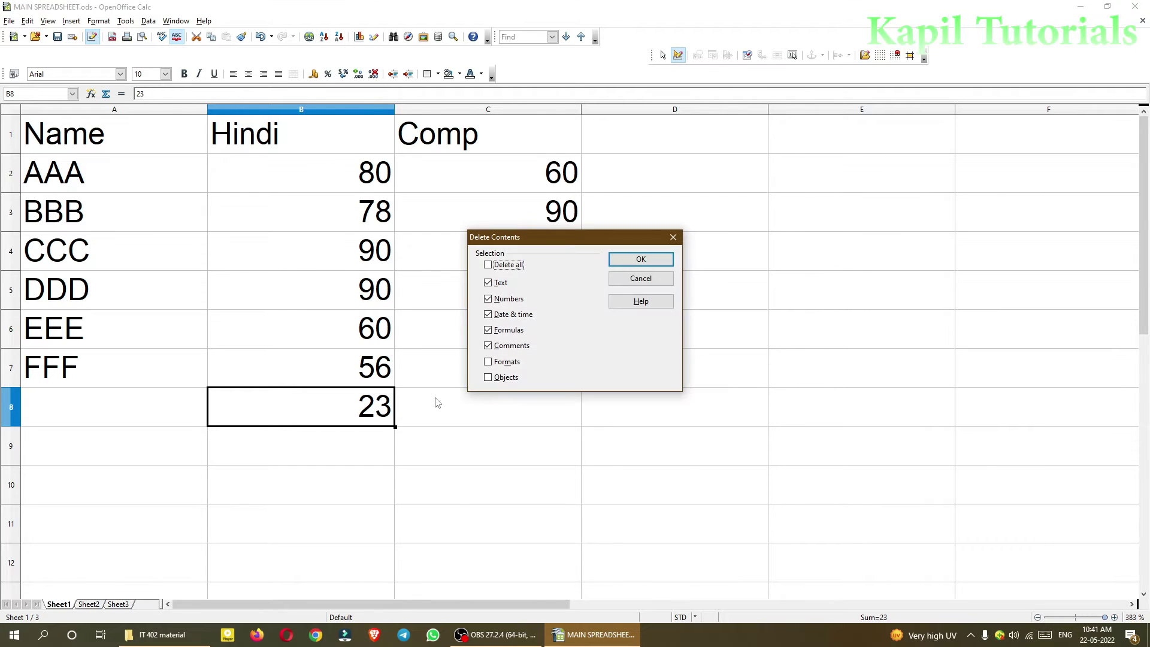
left_click(509, 264)
left_click(630, 260)
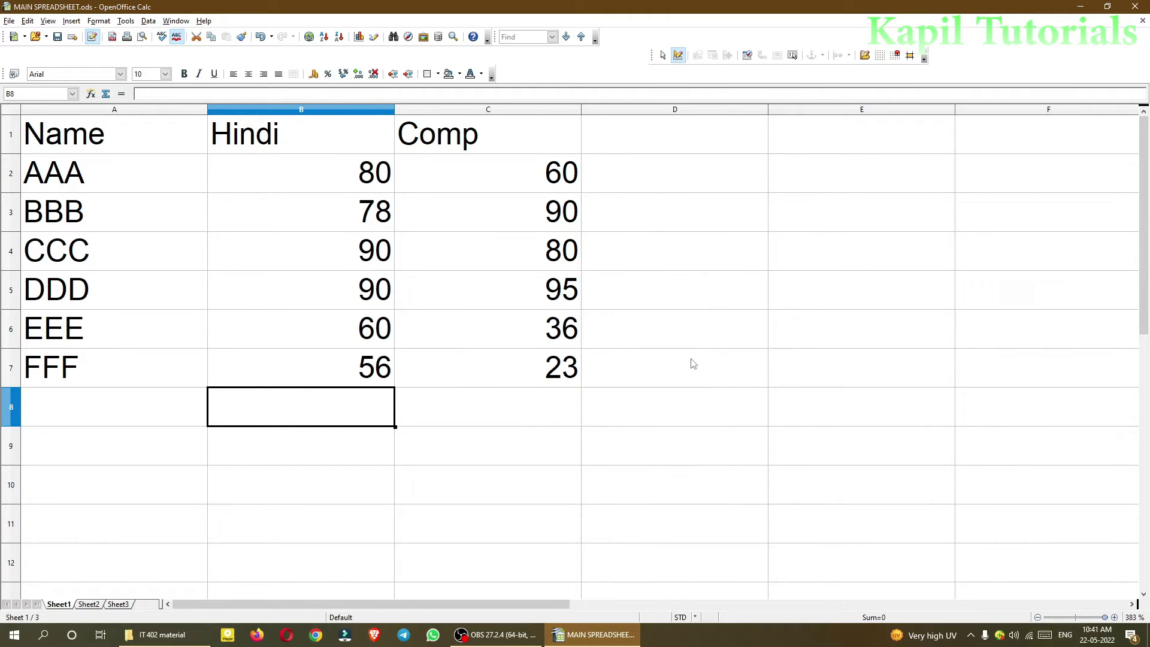
Maximize the IT 402 material folder and duplicate MAIN SPREADSHEET.ods within it.
left_click(125, 639)
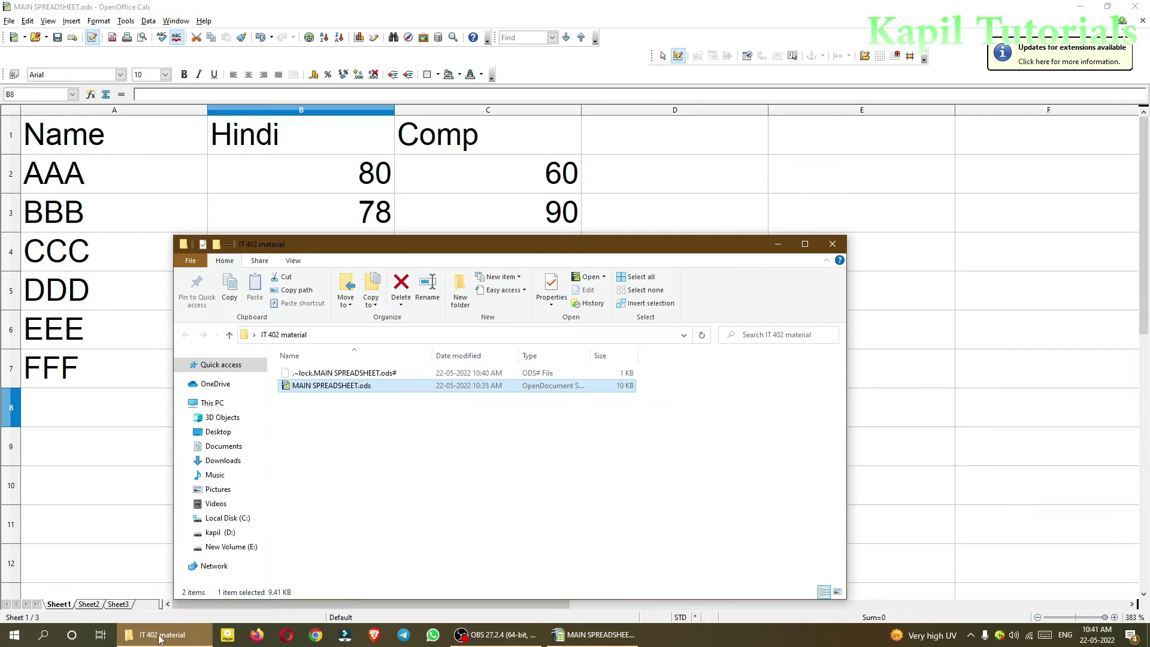
double_click(804, 249)
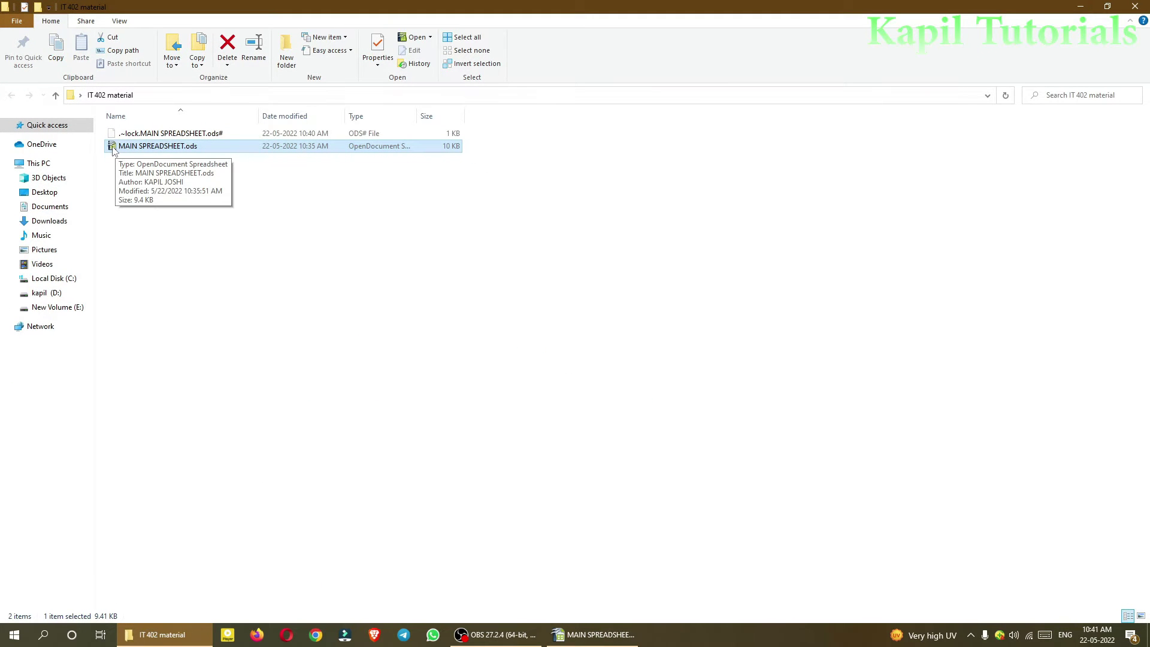
left_click_drag(113, 149, 123, 193)
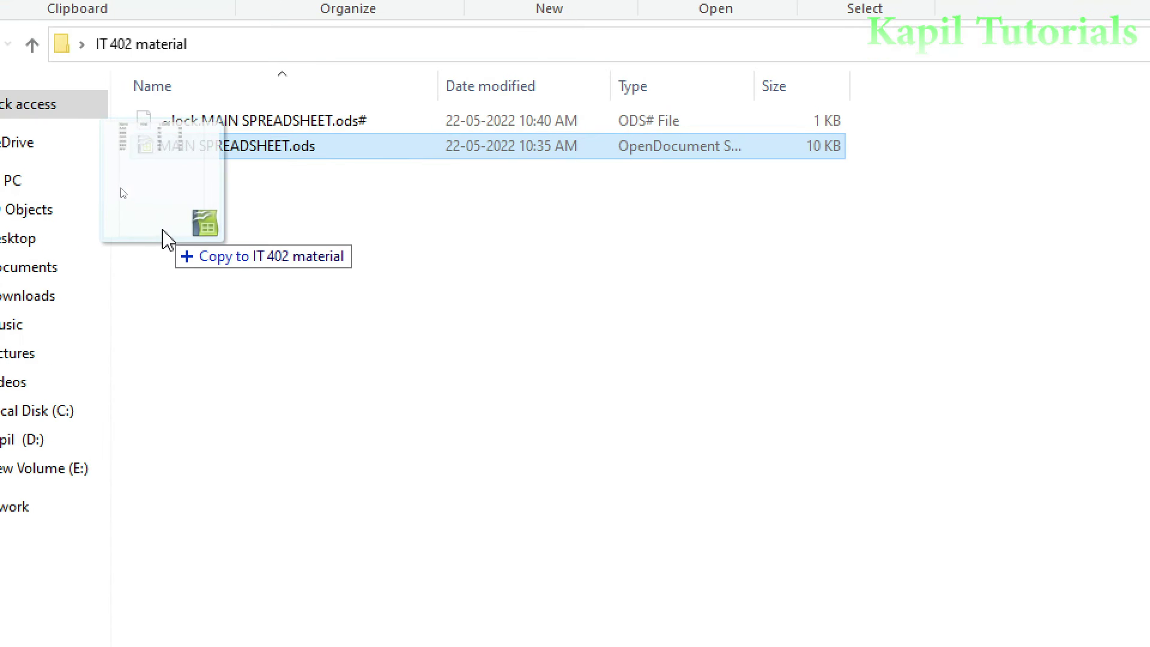
left_click_drag(164, 233, 161, 230)
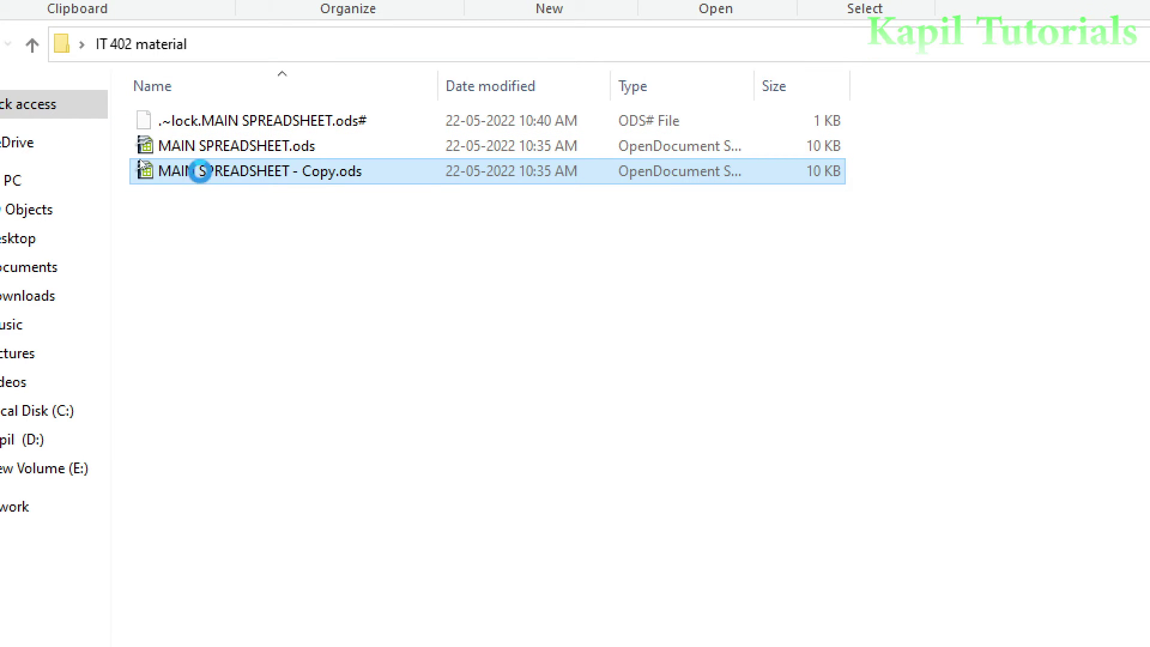
Rename the copy to 1.ods and return to the Calc window.
right_click(202, 174)
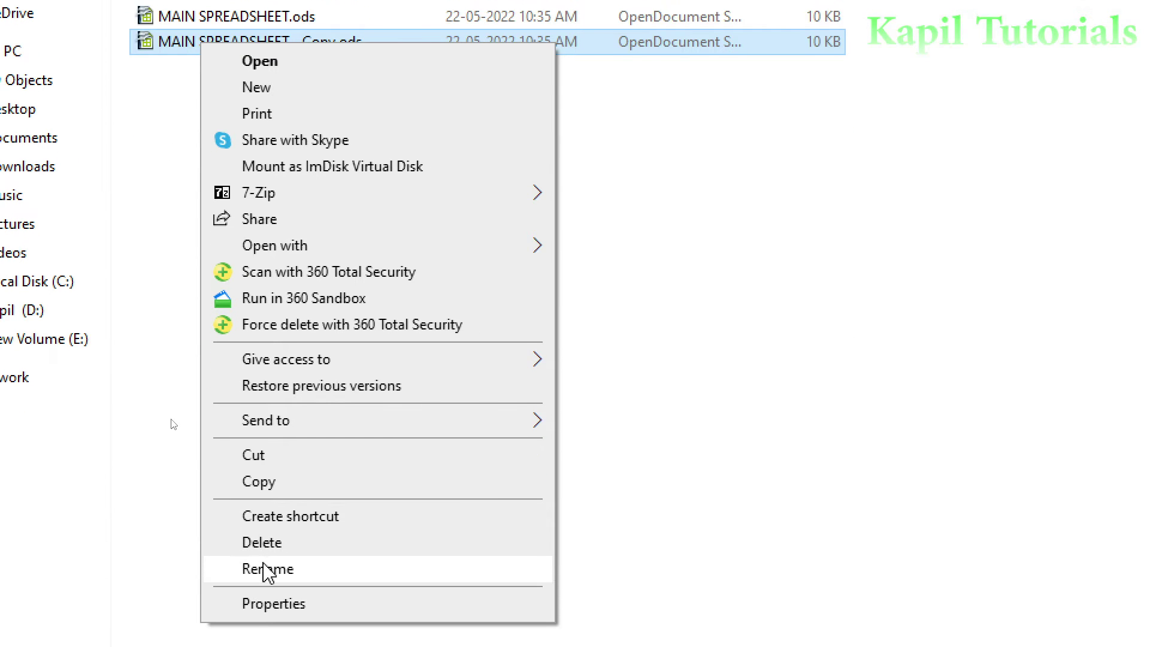
left_click(268, 573)
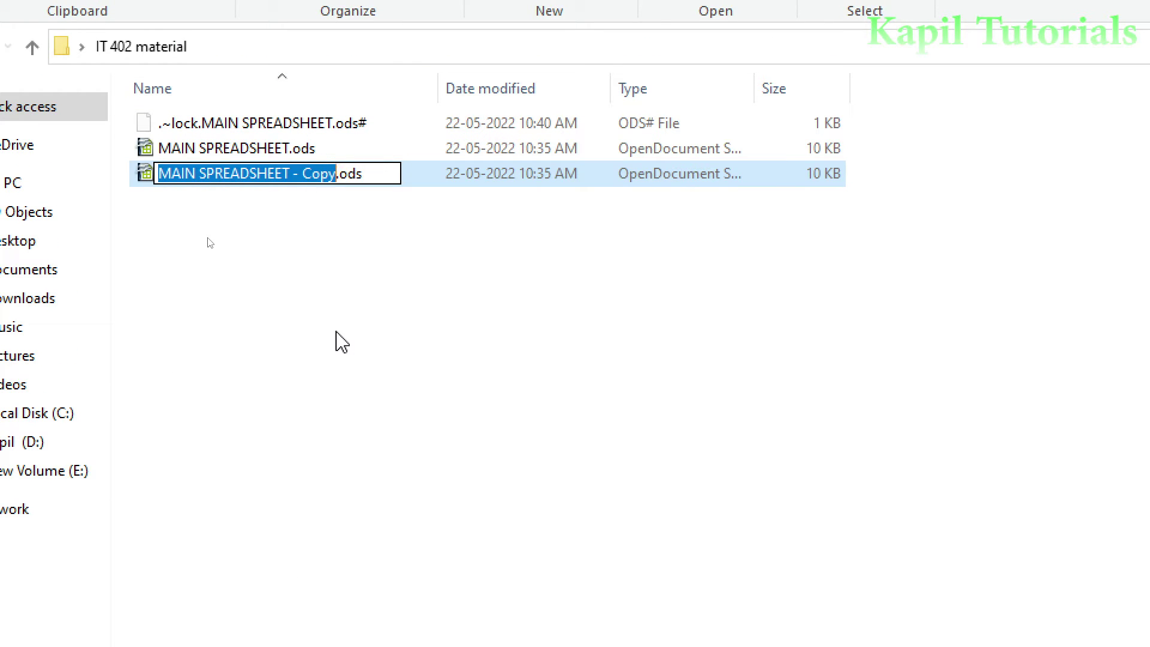
type("1")
left_click(226, 329)
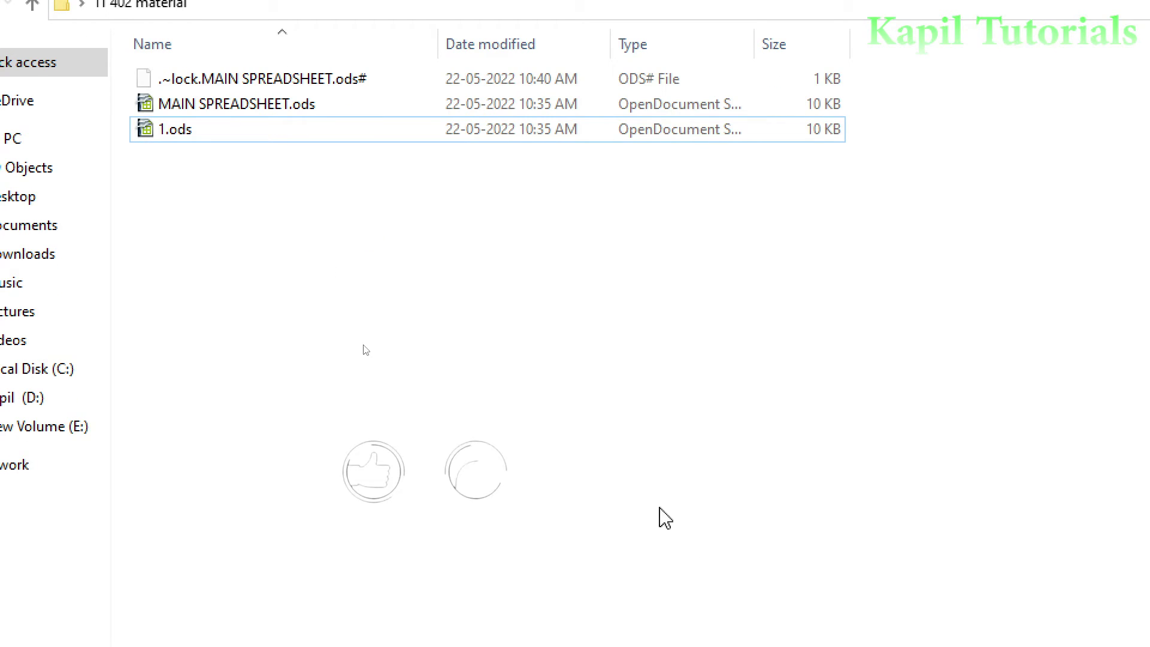
left_click(593, 634)
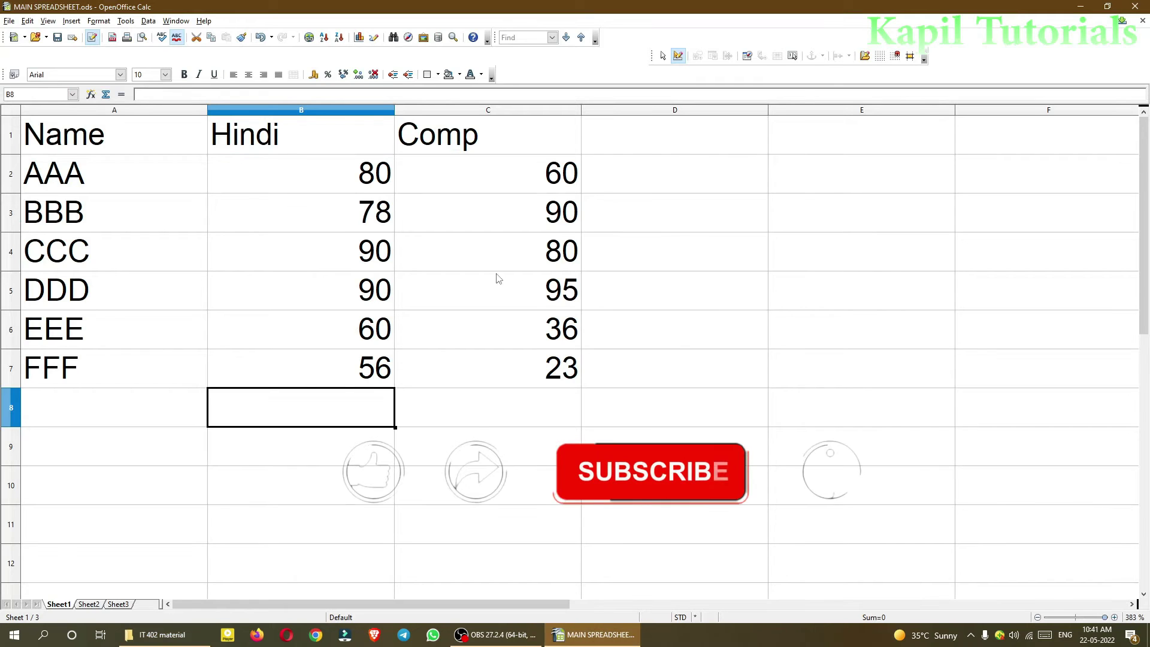
Close MAIN SPREADSHEET.ods saving its changes, then open 1.ods from the folder.
left_click(1136, 8)
key("Return")
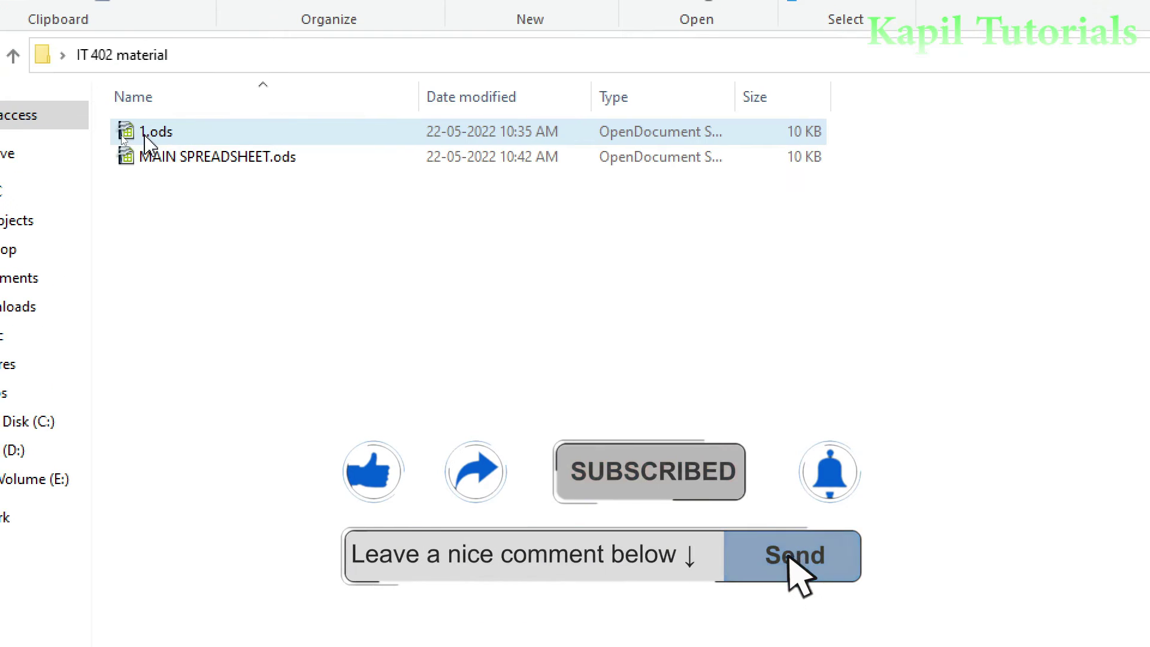
double_click(154, 133)
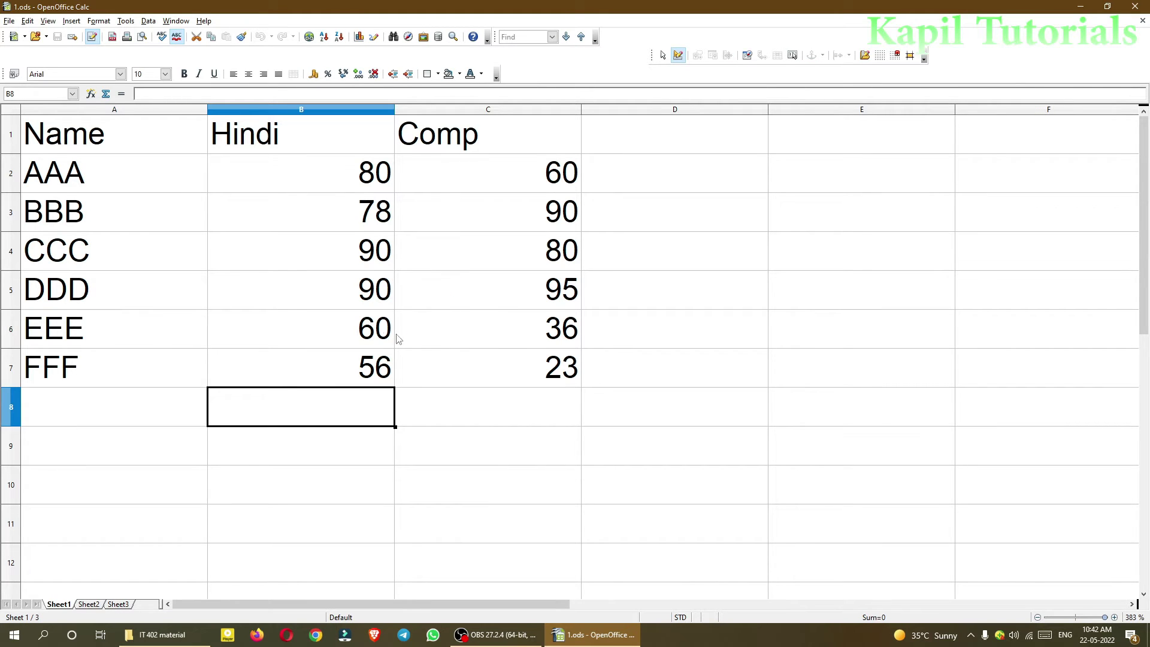
Change AAA's marks to Hindi 90 and Comp 99 in B2 and C2.
left_click(368, 188)
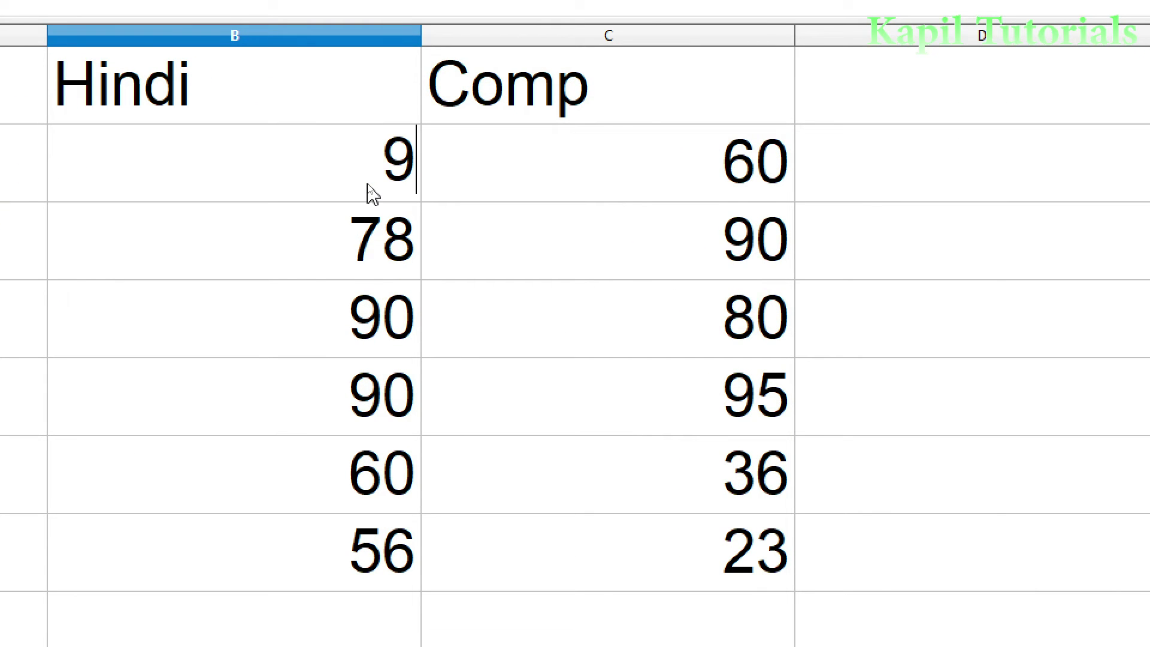
type("0")
key("Return")
left_click(738, 187)
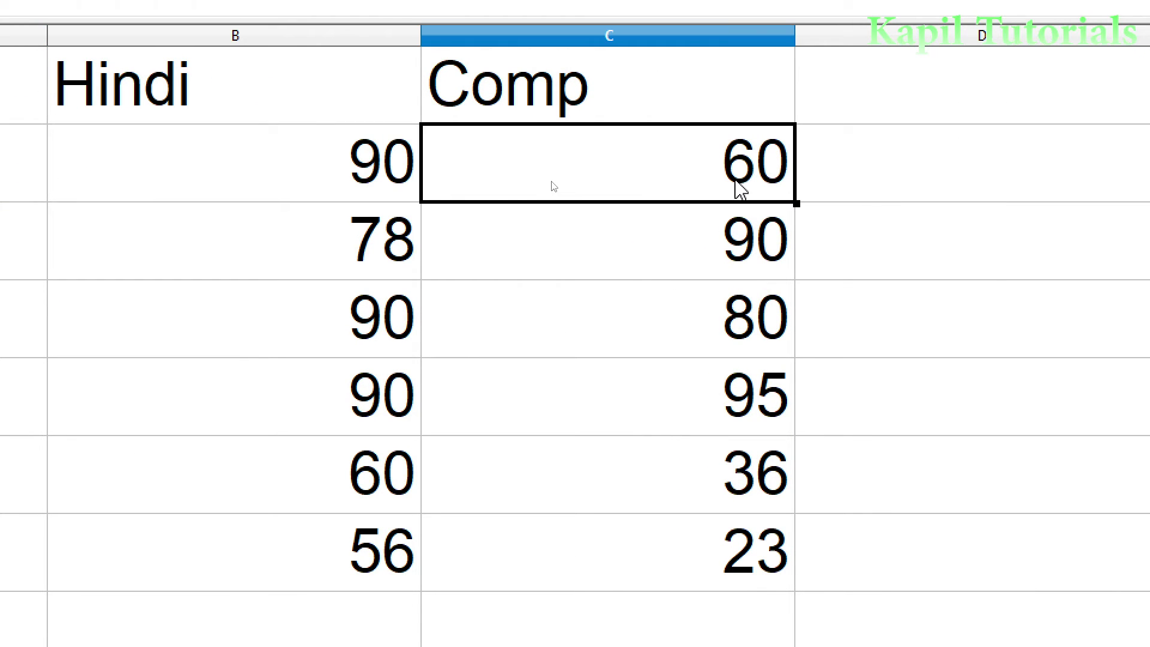
type("99")
key("Return")
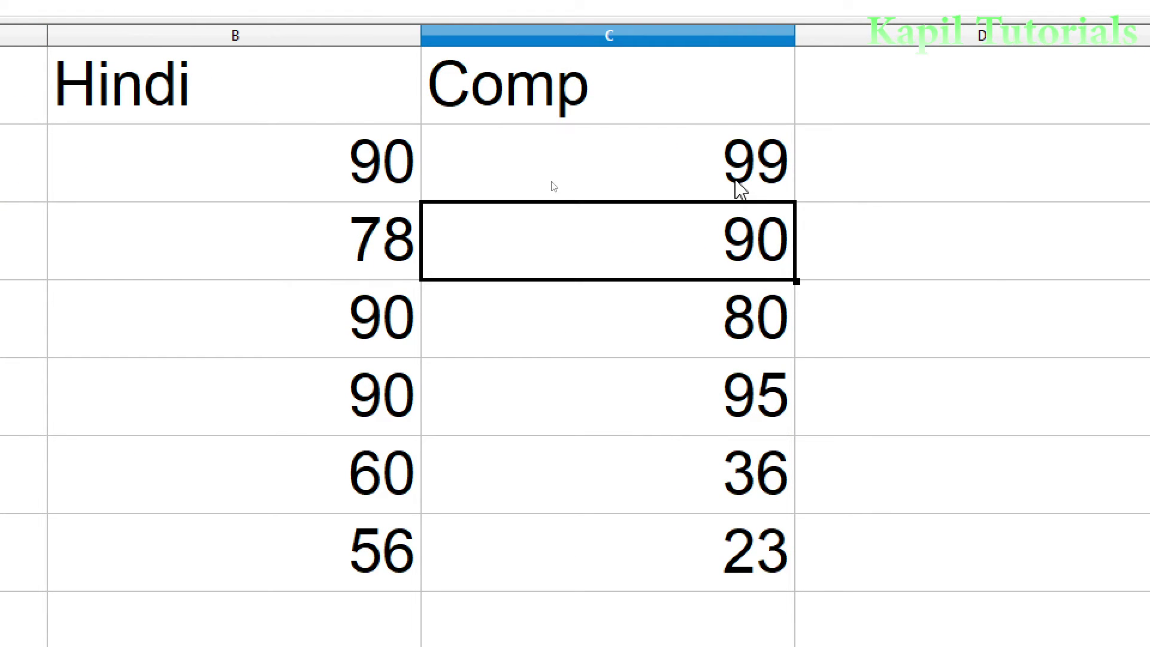
Set CCC's marks to Hindi 95 and Comp 85 in B4 and C4.
left_click(376, 340)
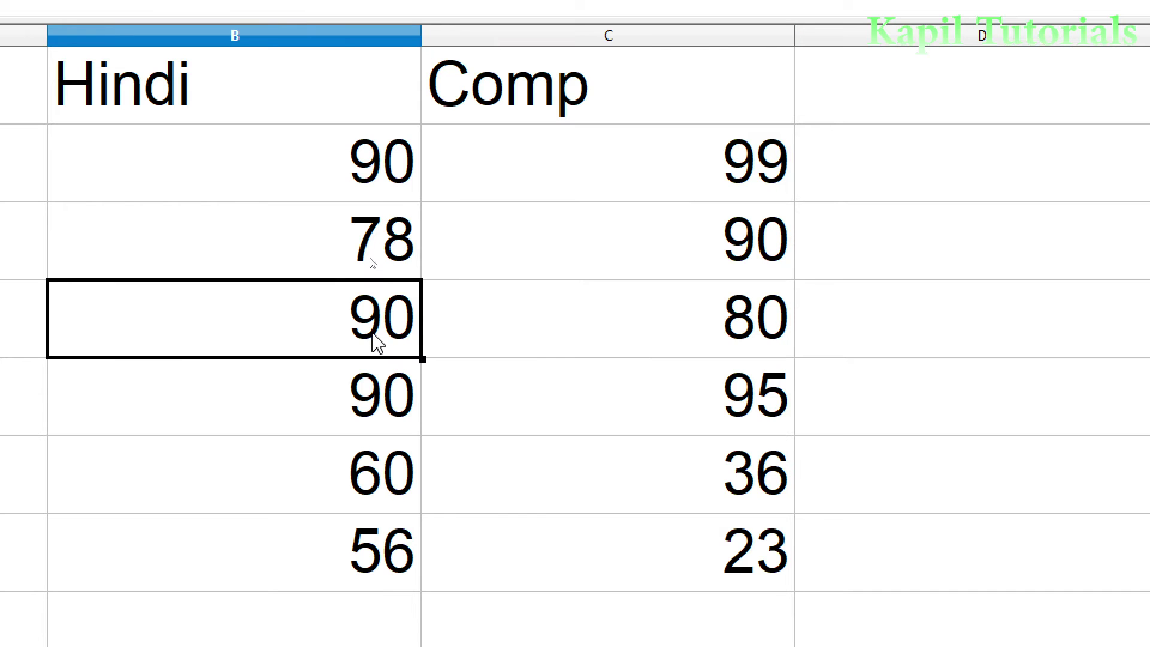
type("95")
key("Return")
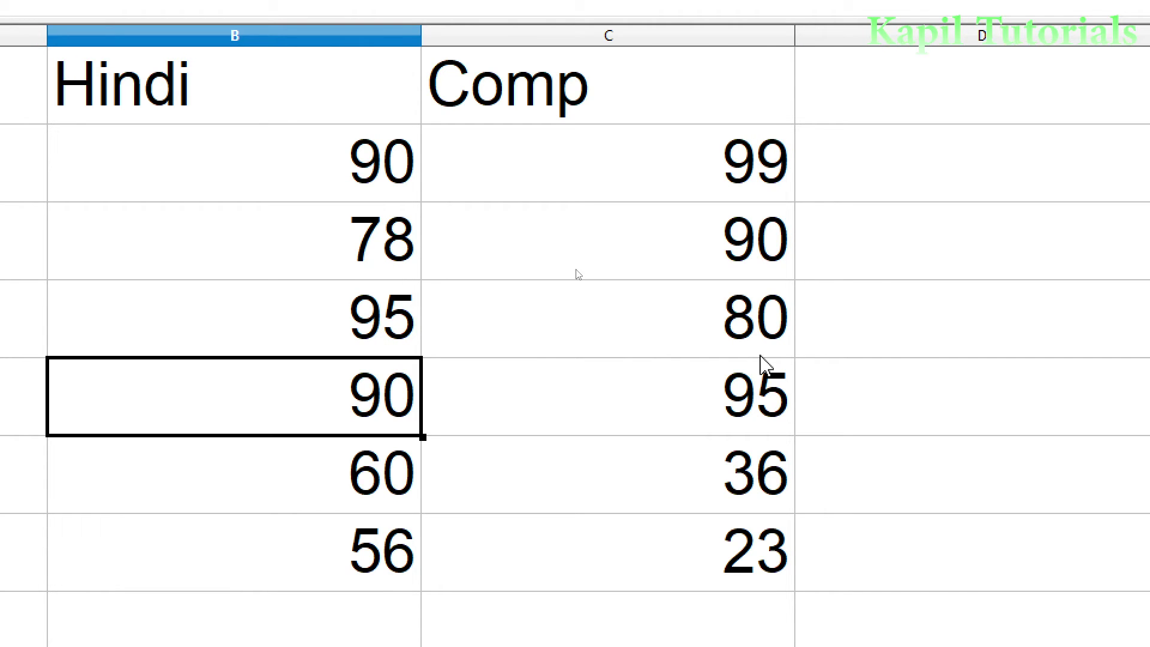
left_click(786, 328)
type("85")
key("Return")
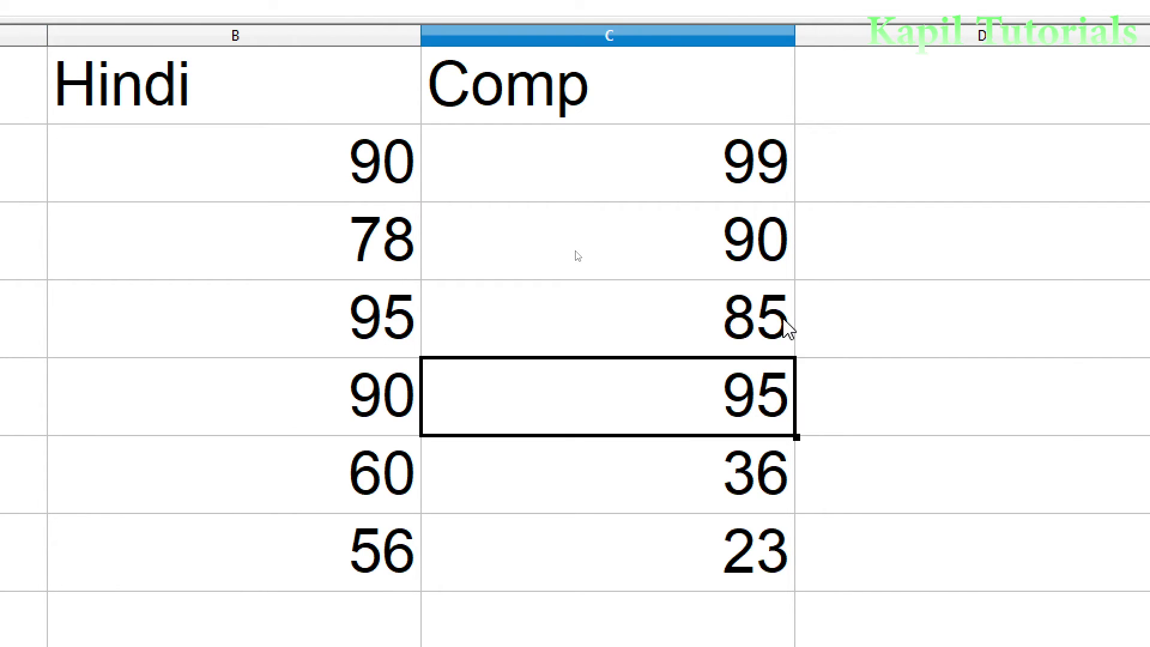
Delete the DDD row from the table.
left_click(15, 410)
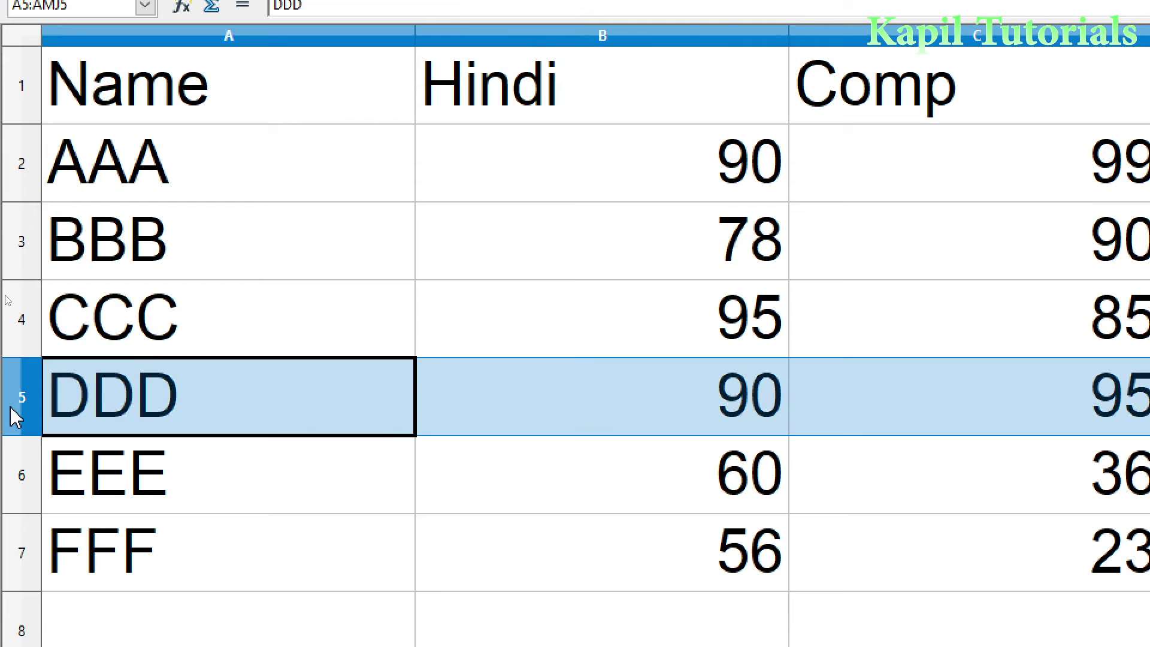
right_click(25, 406)
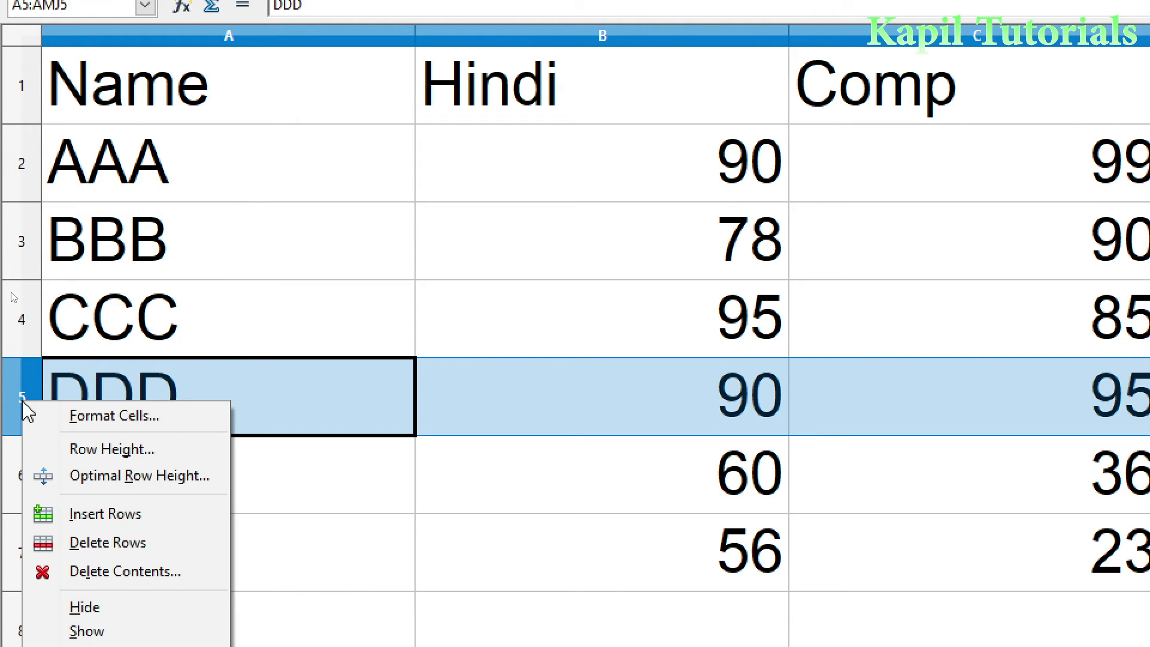
left_click(67, 542)
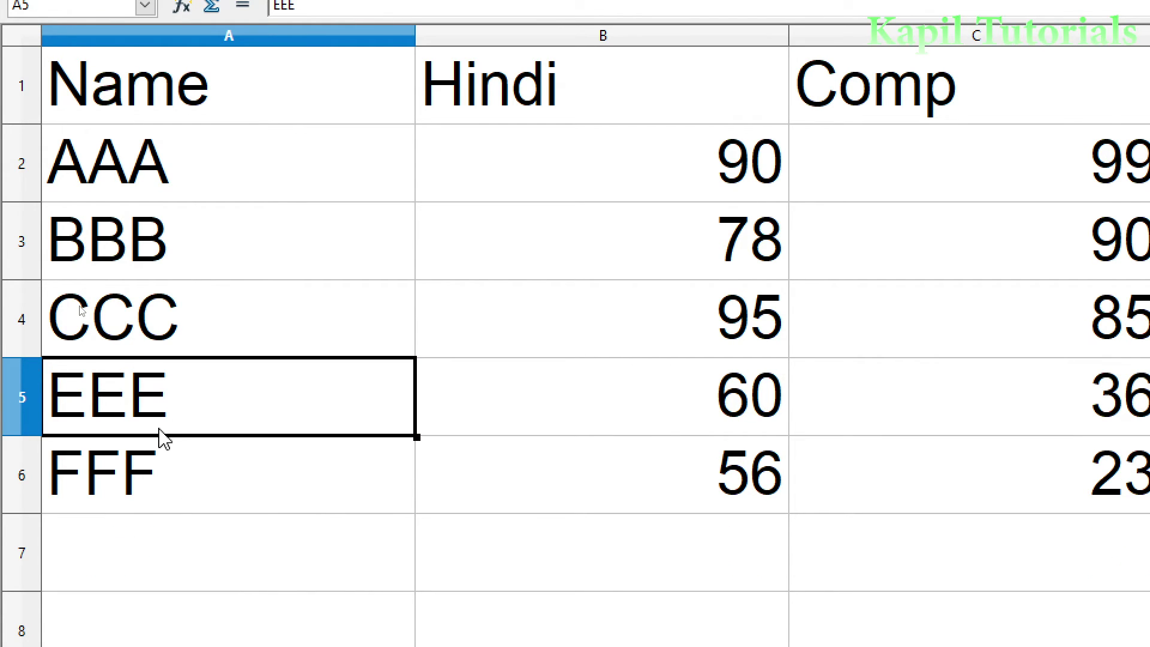
Replace AAA with zzz in cell A2 and check the entry.
left_click(133, 192)
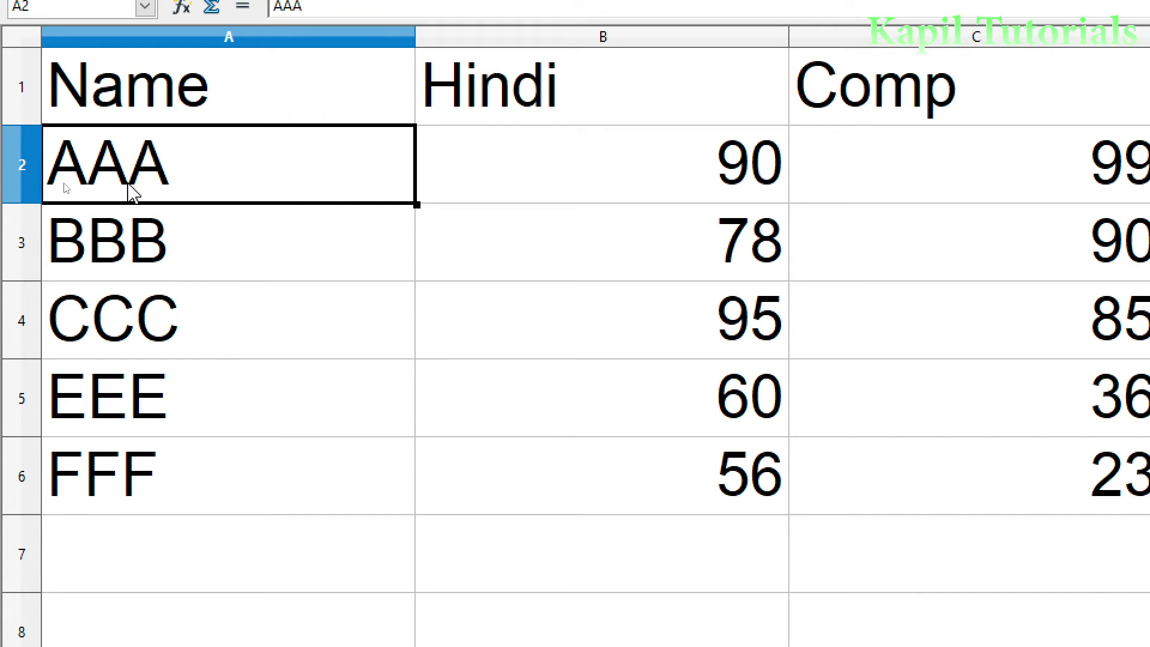
type("zzz")
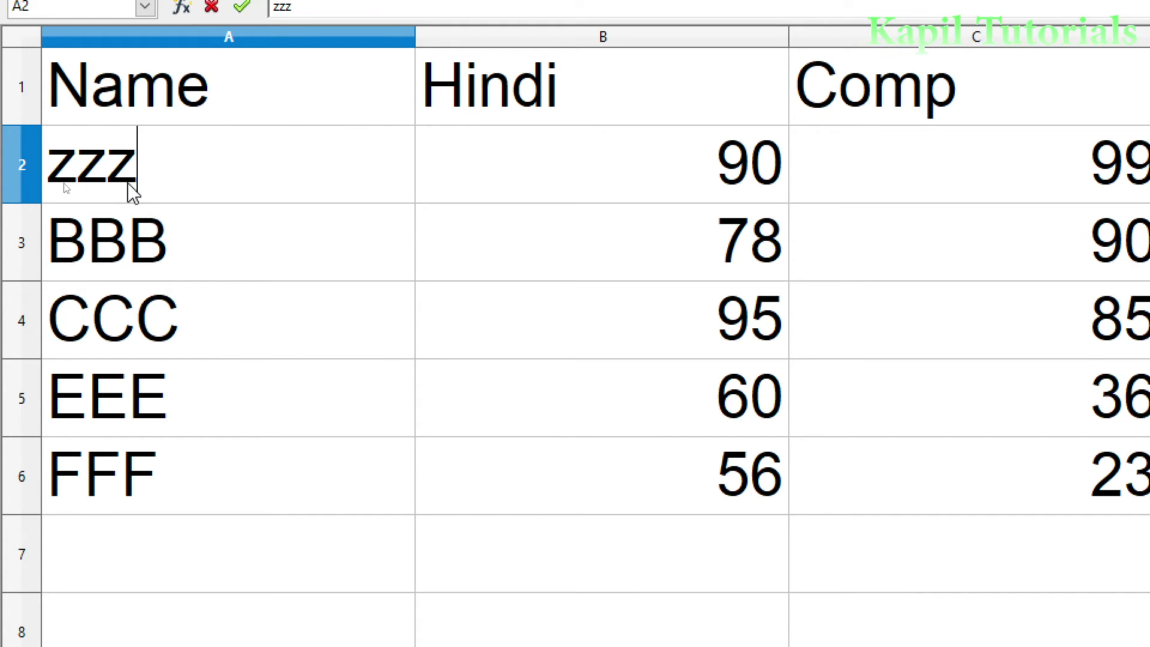
key("Return")
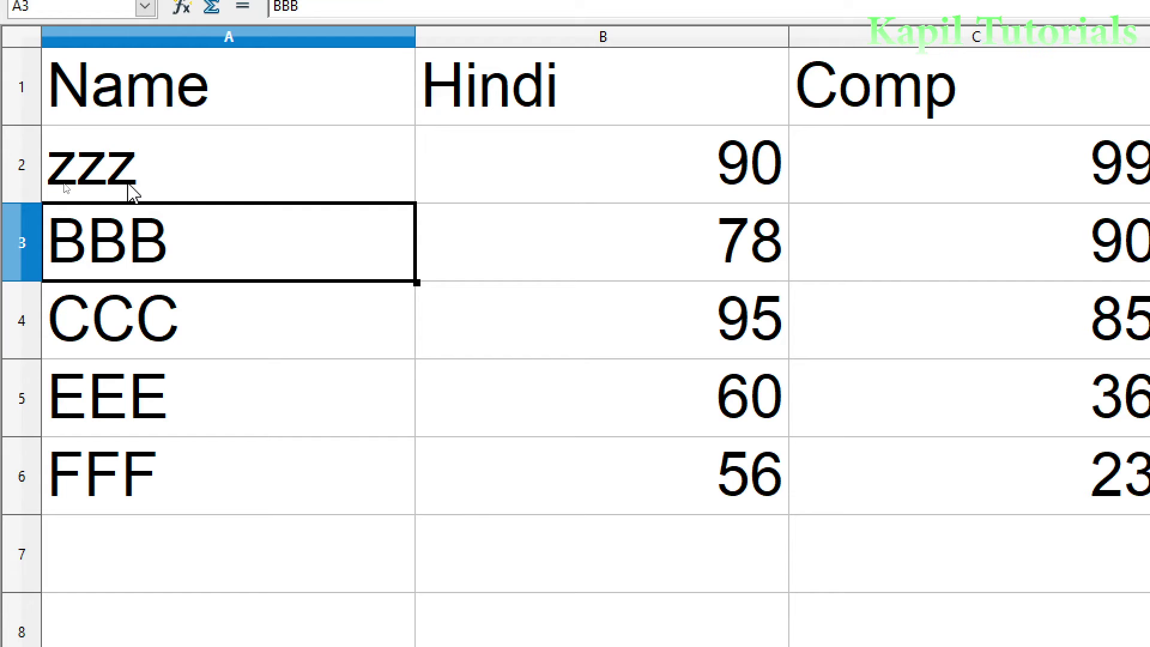
left_click(233, 183)
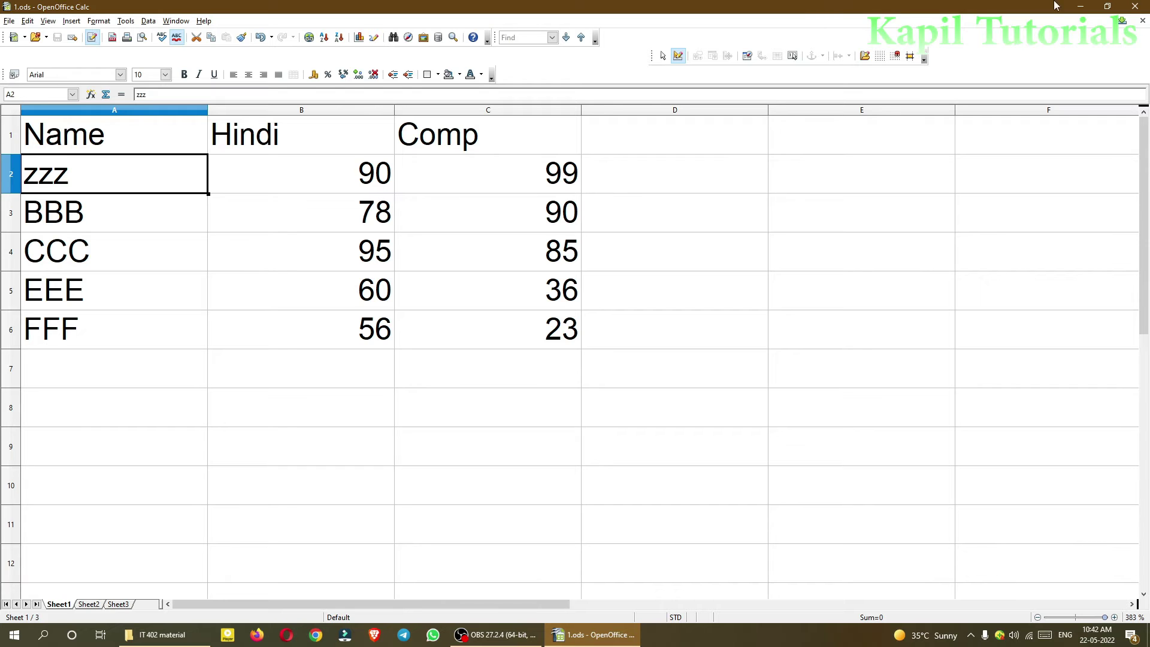
Close 1.ods and the Start Center, then reopen MAIN SPREADSHEET.ods from the folder.
left_click(1134, 7)
left_click(1134, 7)
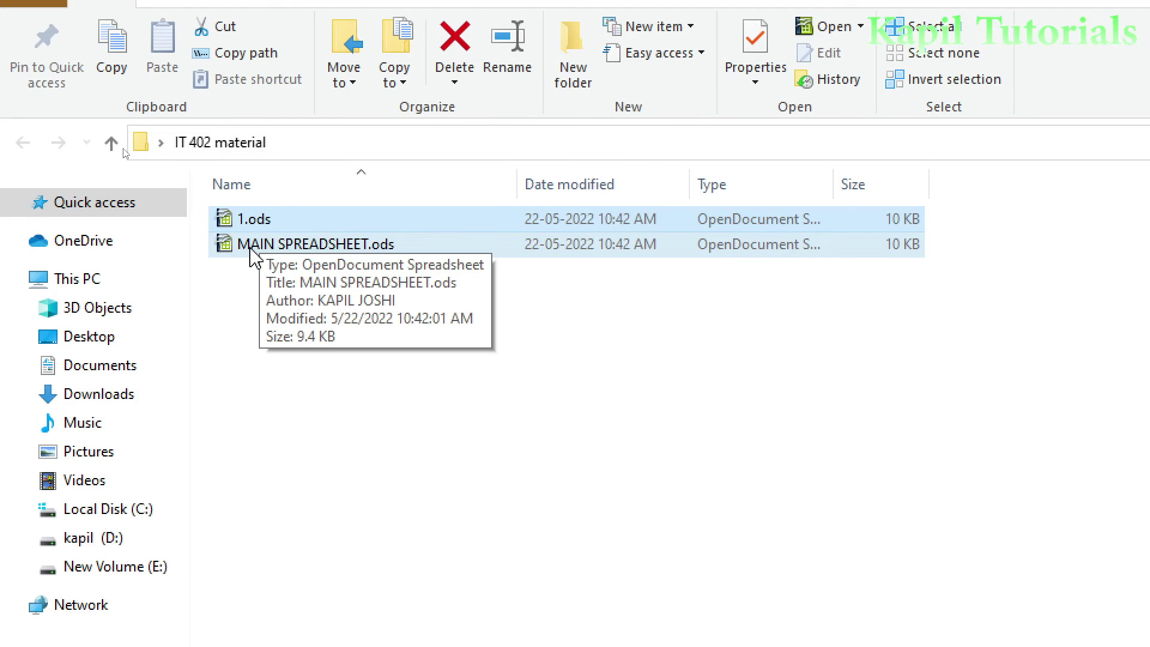
left_click(266, 250)
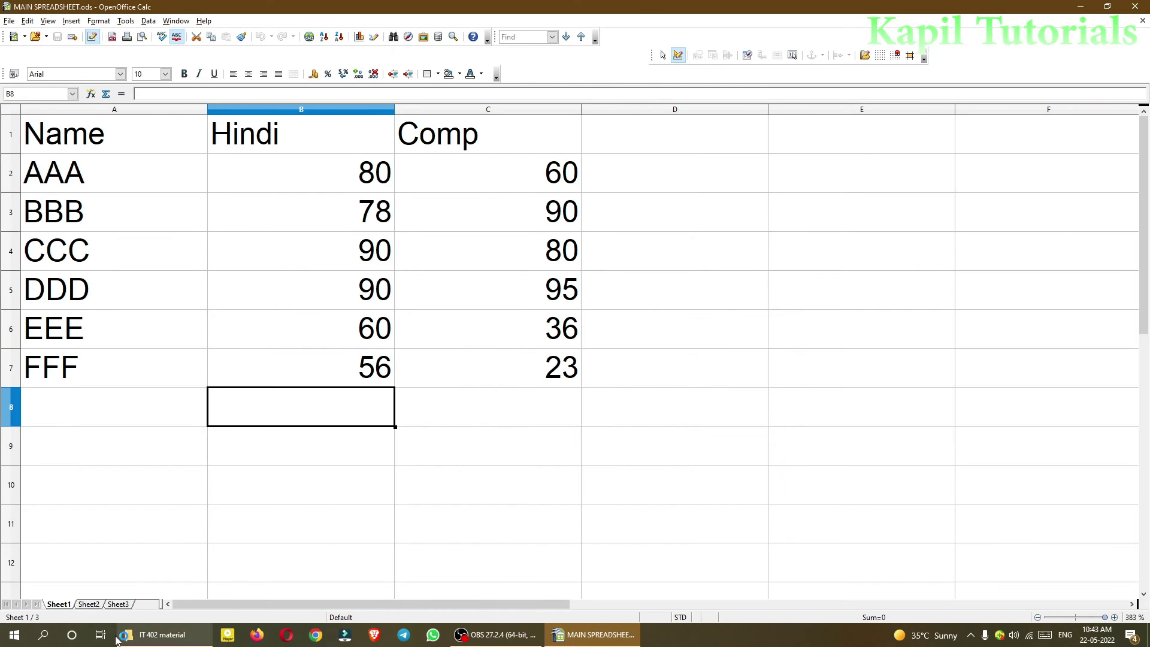
Open 1.ods too and move its window aside to check MAIN SPREADSHEET's B3 value 78.
left_click(153, 640)
double_click(136, 147)
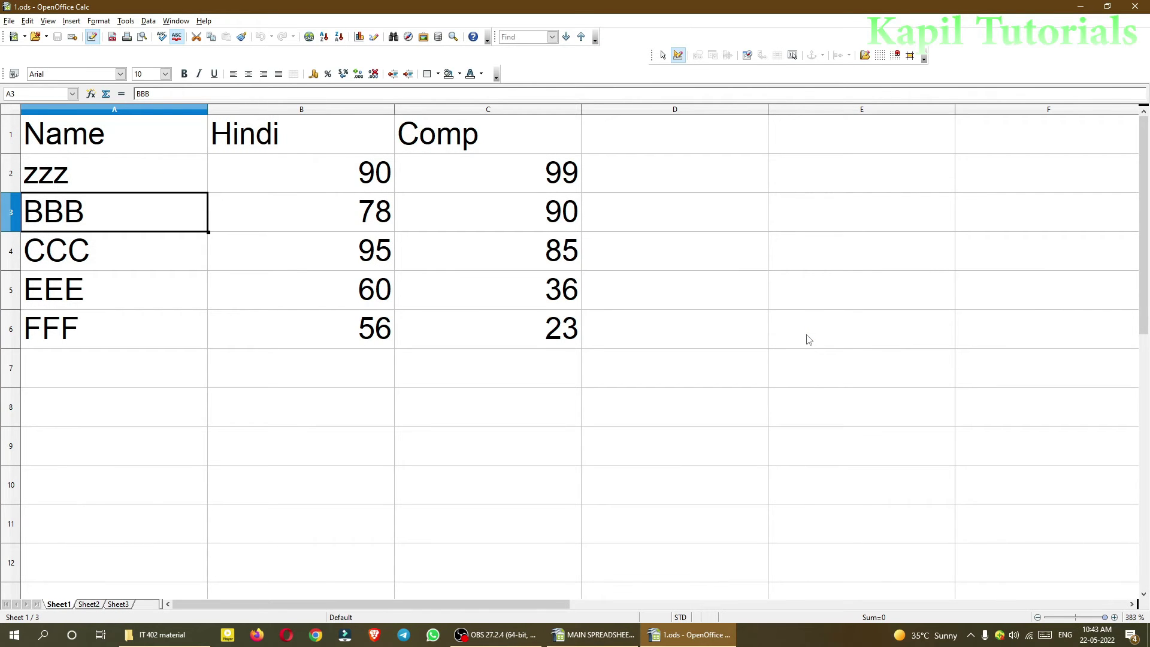
left_click(1107, 8)
left_click_drag(366, 23, 904, 83)
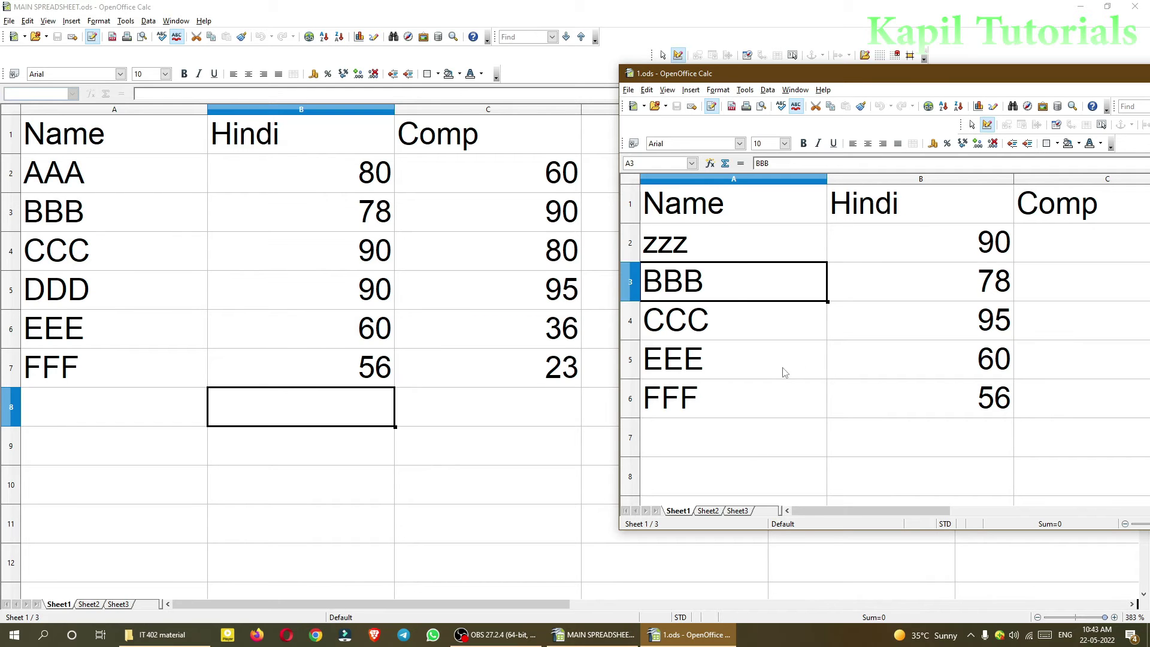
left_click(302, 215)
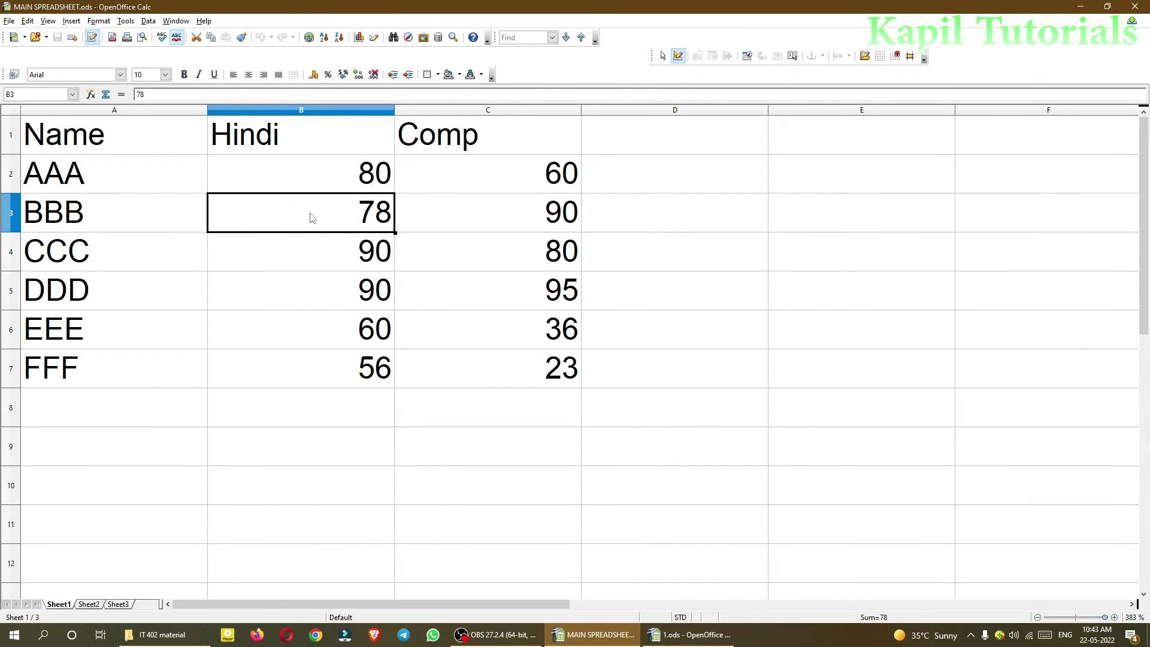
Slide the 1.ods window left to compare column C, then maximize it.
key("alt+Tab")
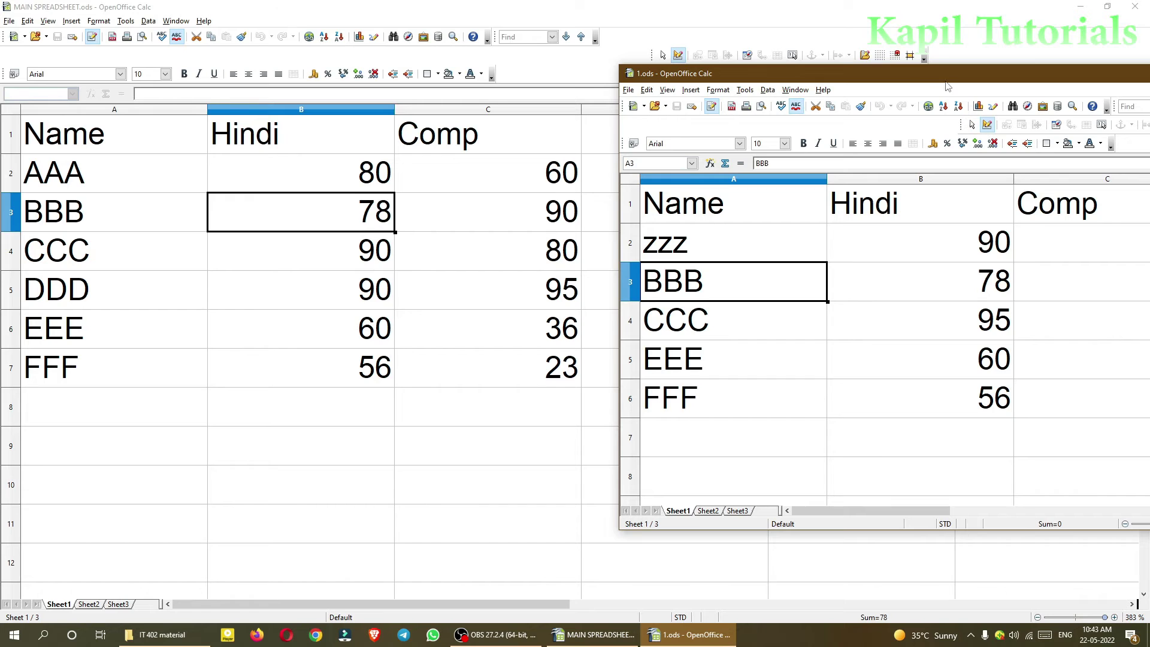
left_click_drag(955, 80, 847, 80)
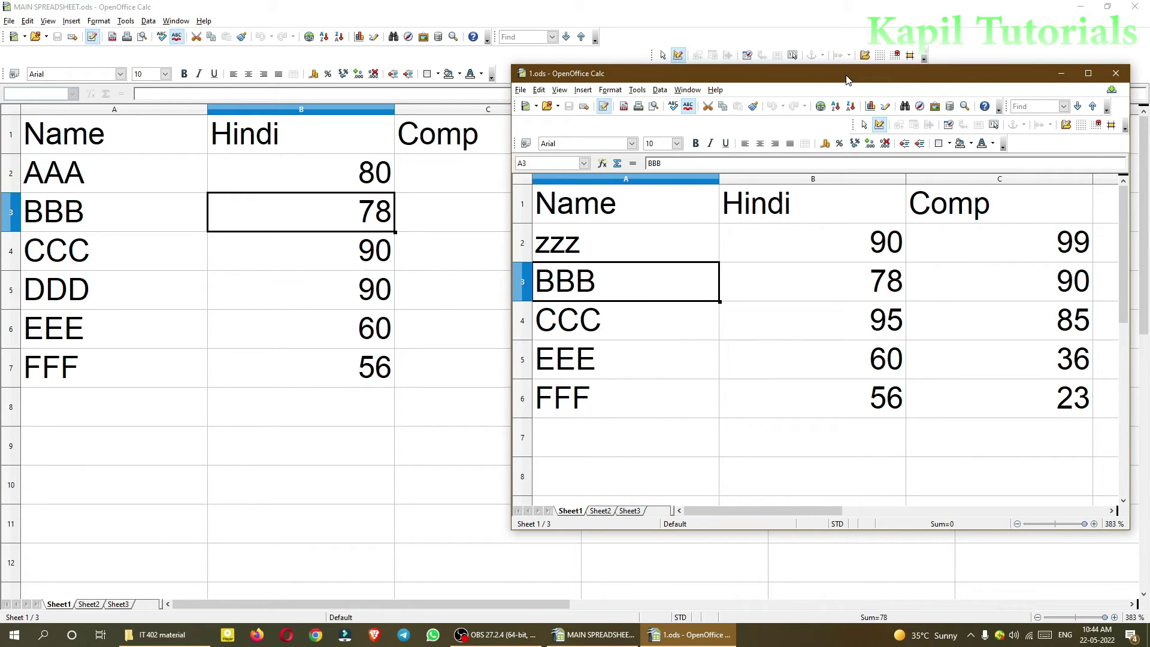
left_click_drag(847, 79, 718, 79)
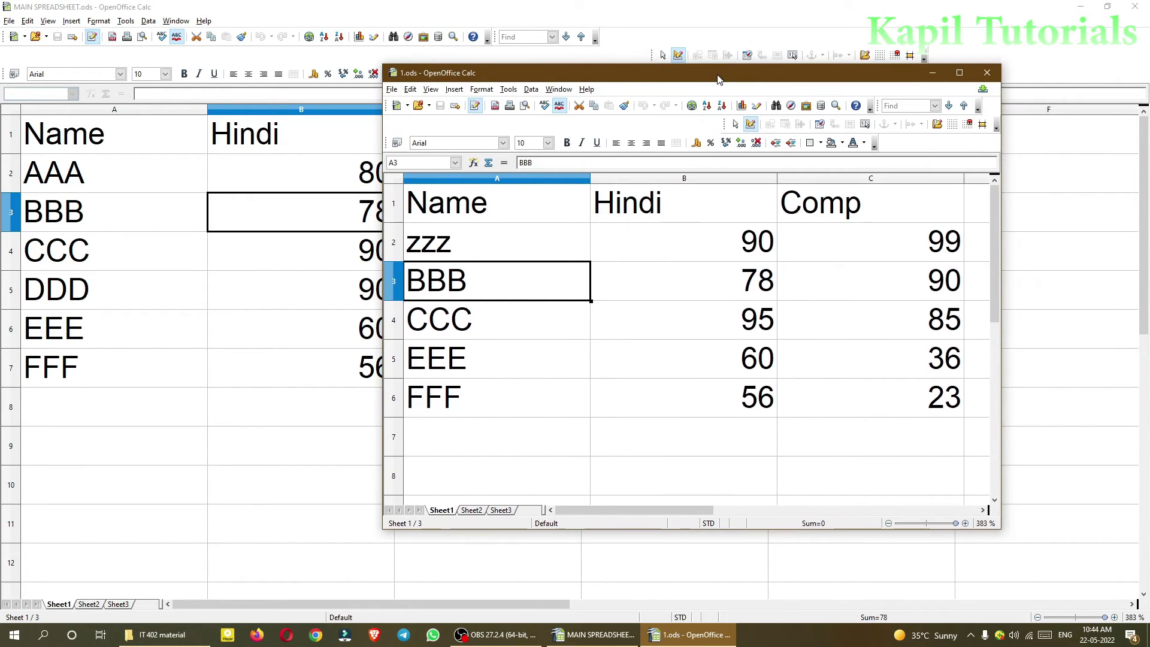
left_click(958, 73)
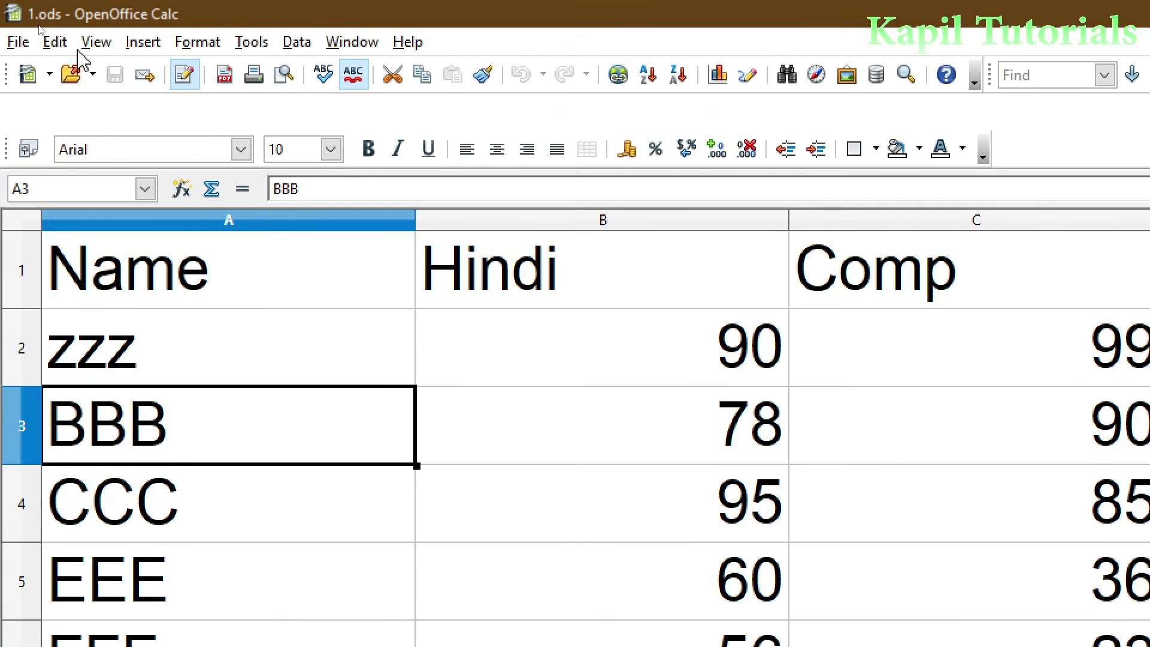
Choose Compare Document… from the Edit menu for 1.ods.
left_click(27, 21)
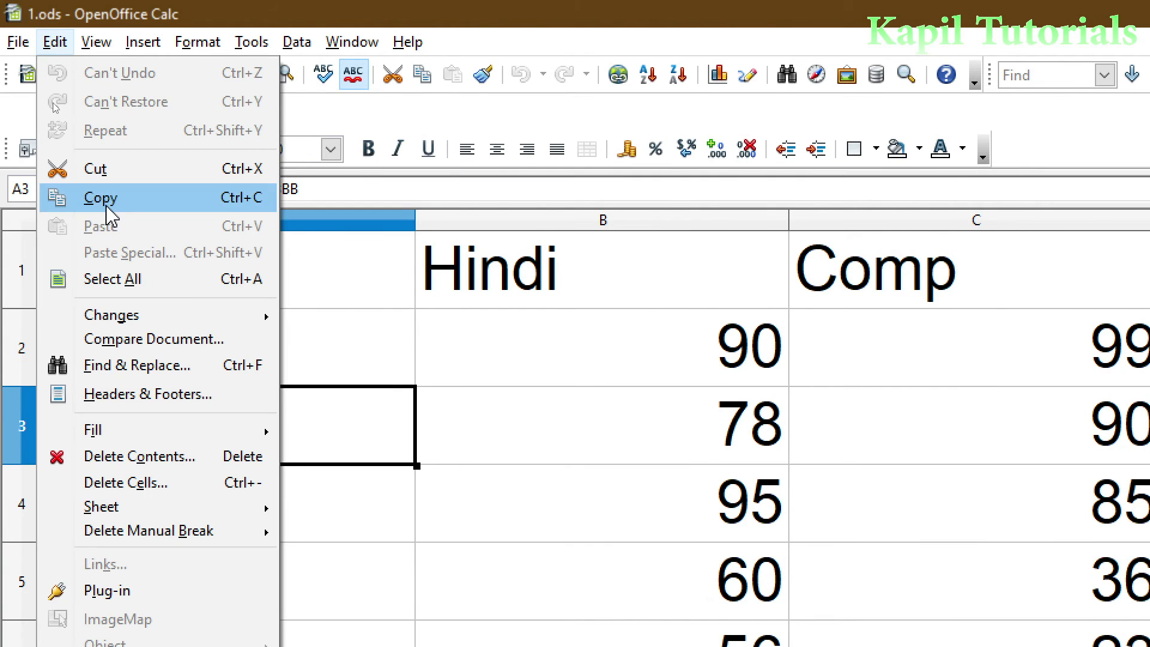
mouse_move(131, 320)
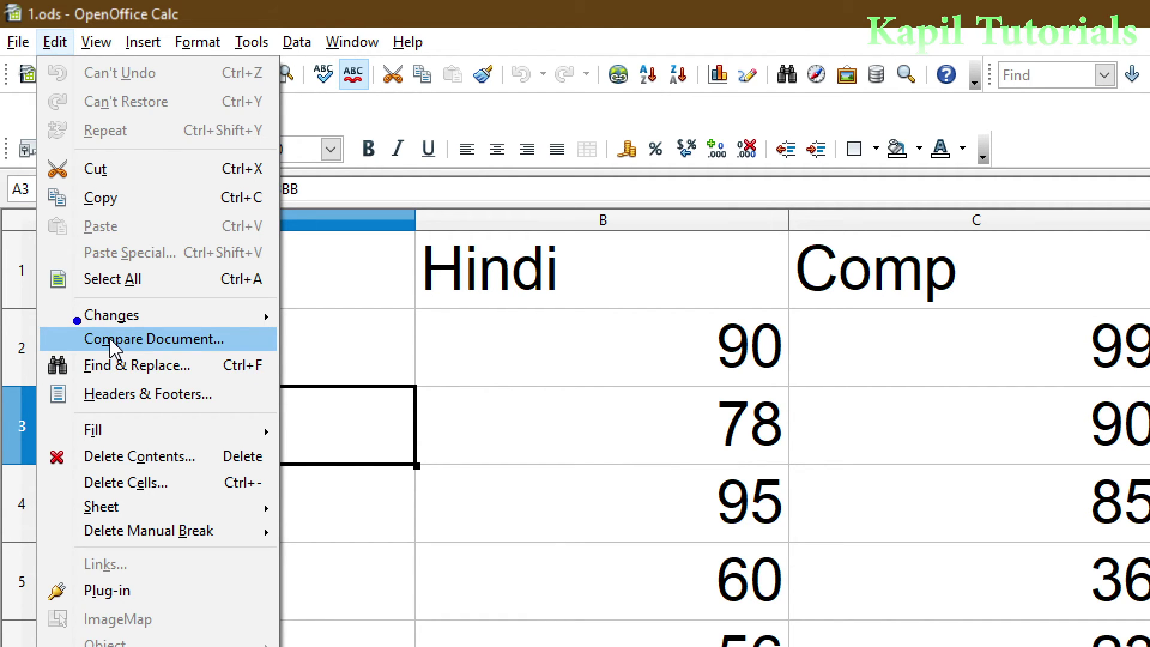
left_click(154, 342)
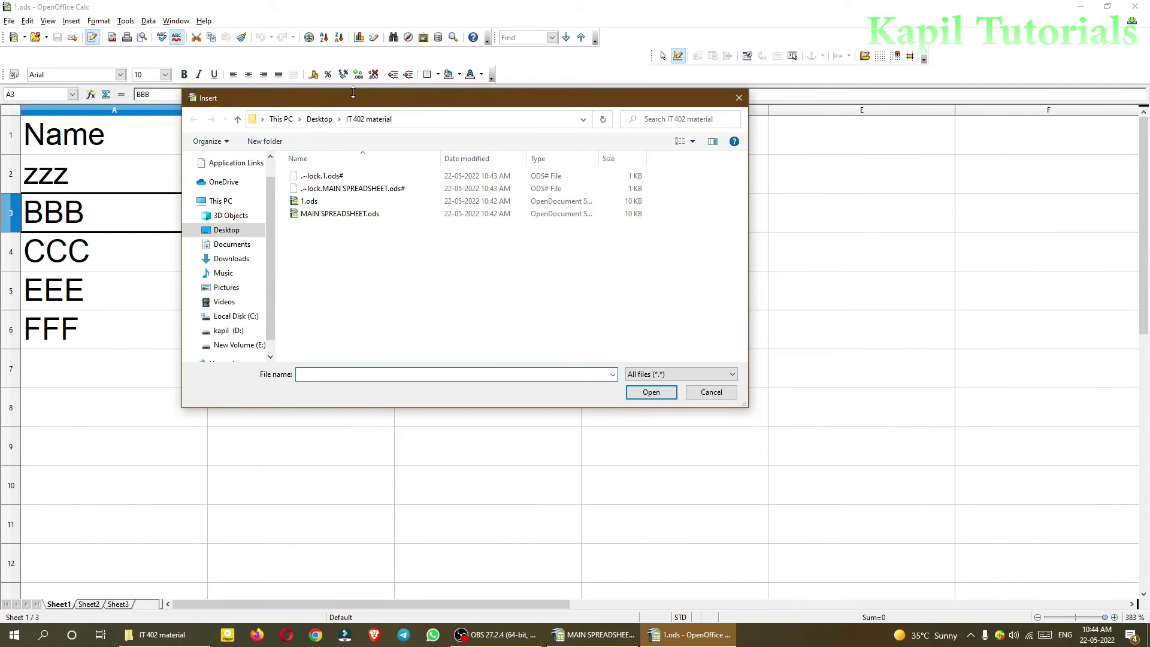
Pick MAIN SPREADSHEET.ods in the file chooser and run the comparison.
left_click_drag(359, 106, 457, 156)
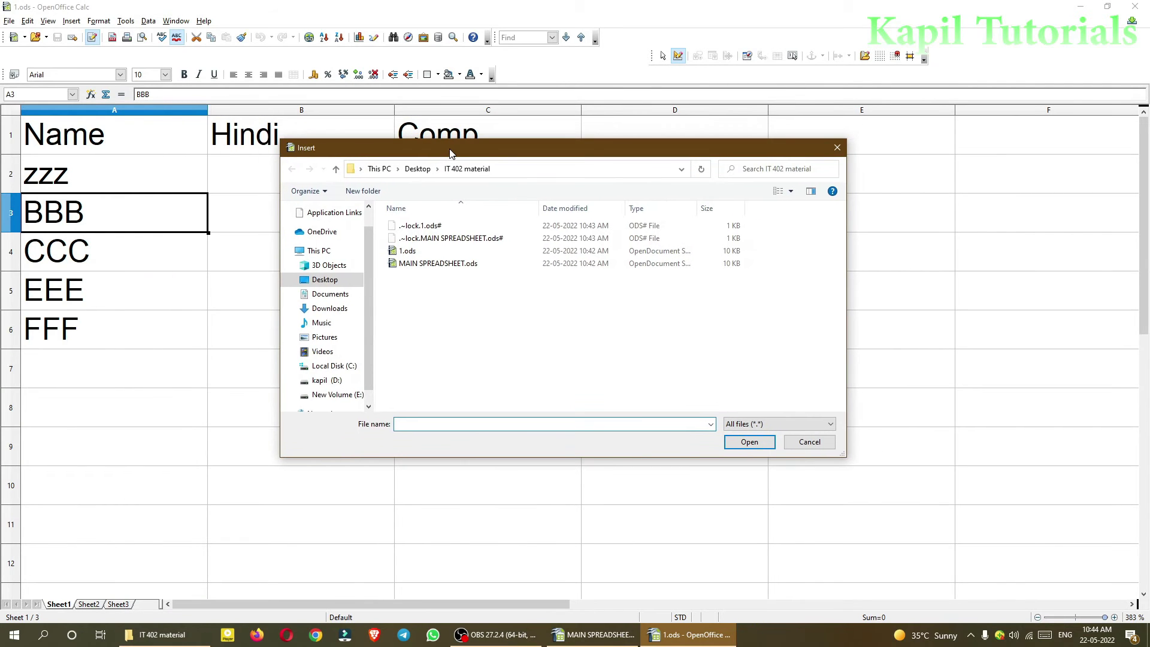
left_click(407, 267)
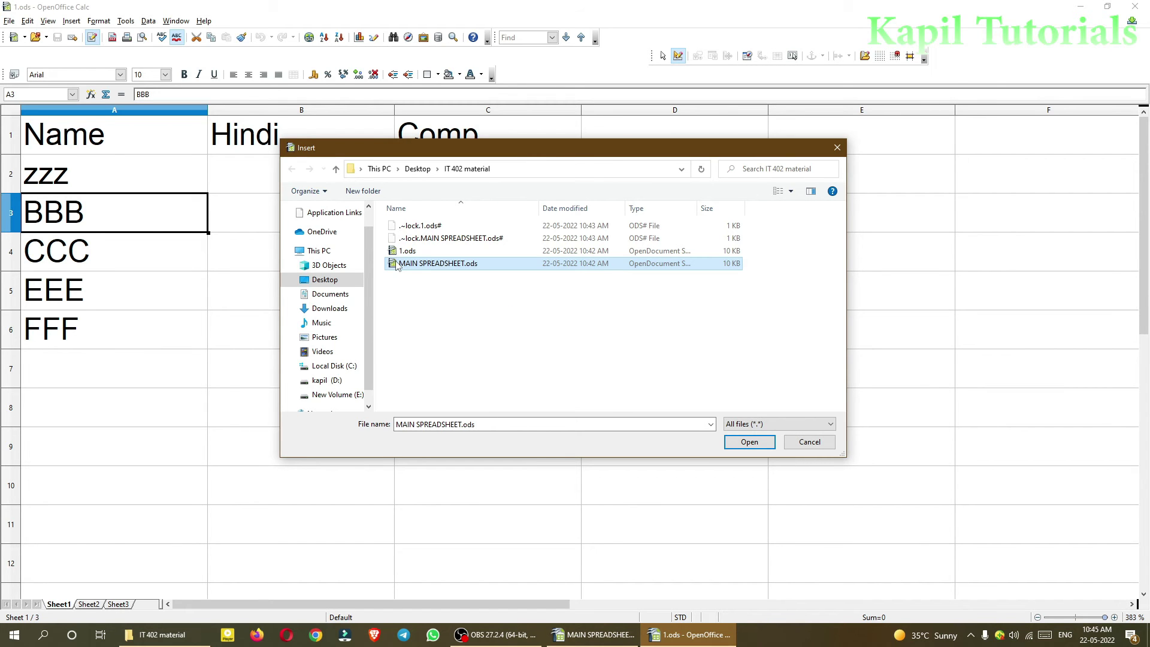
left_click(749, 441)
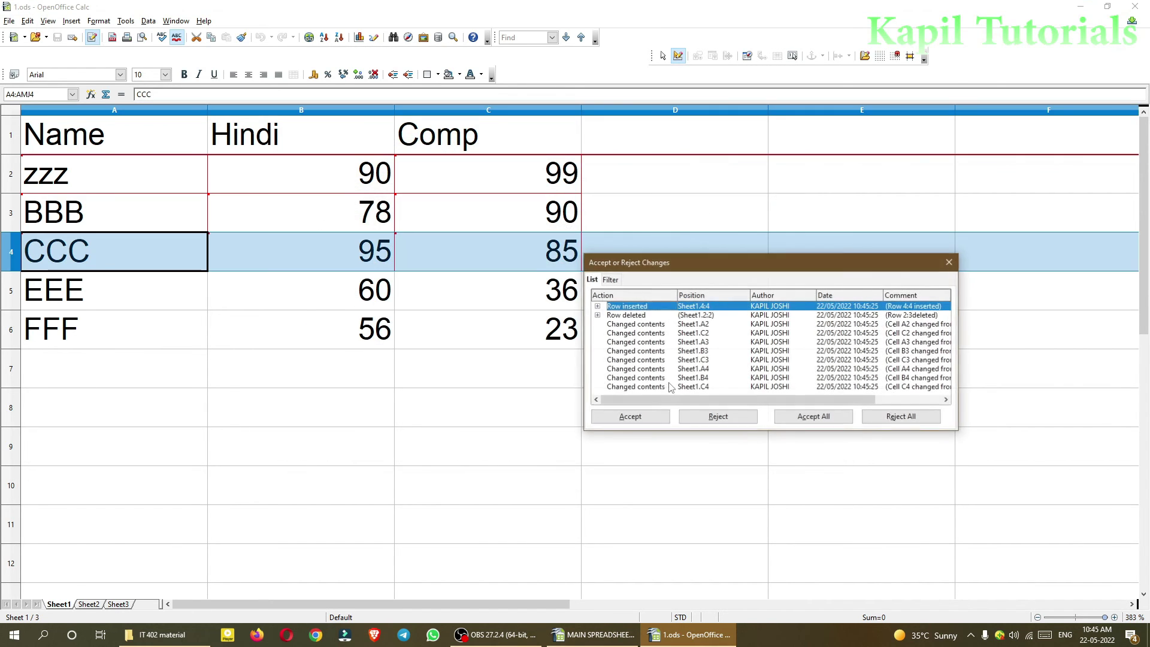
Move the Accept or Reject Changes dialog beside the data and reject the row 4 insertion.
left_click_drag(663, 270, 708, 228)
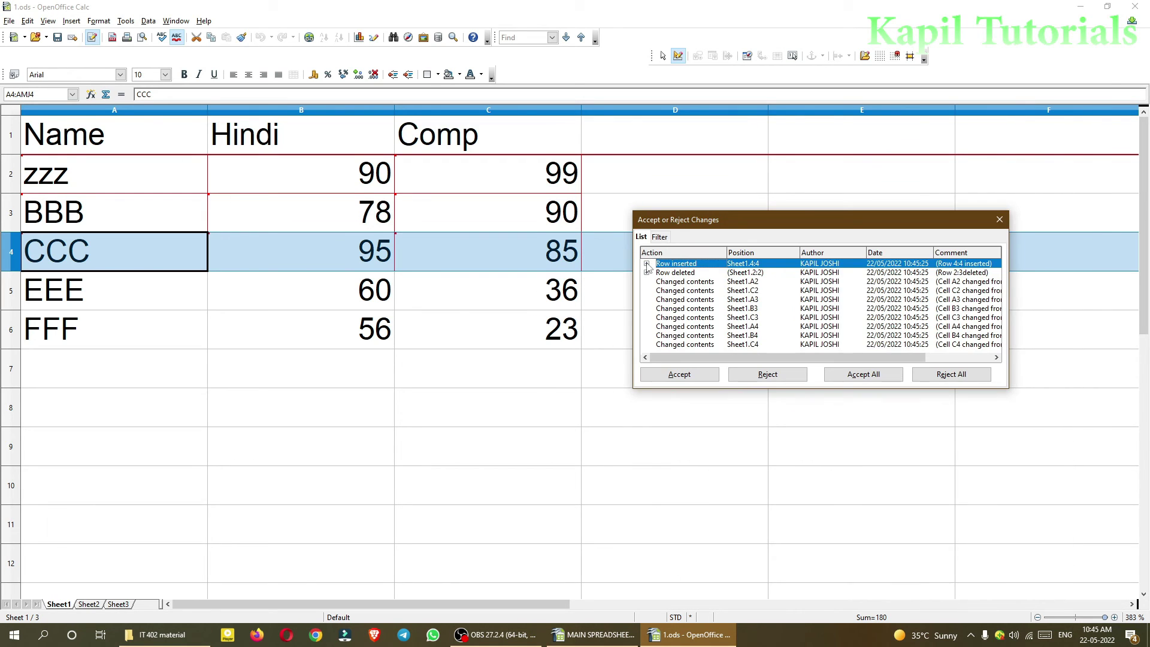
left_click_drag(782, 358, 830, 363)
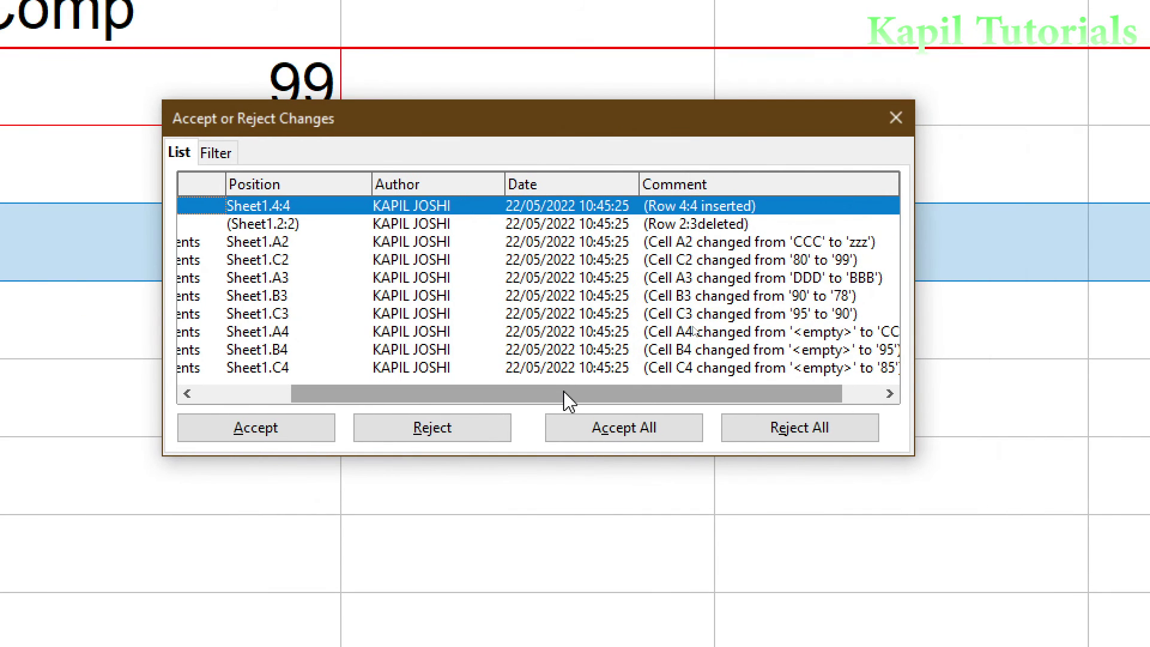
left_click_drag(568, 400, 446, 407)
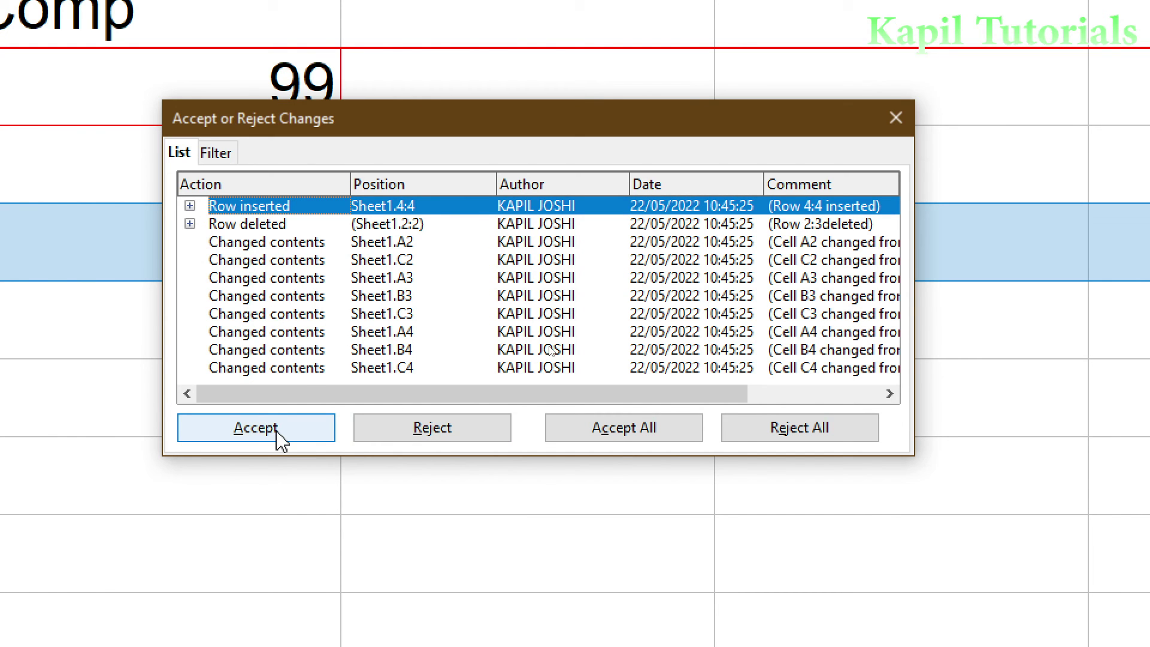
left_click_drag(255, 125, 353, 133)
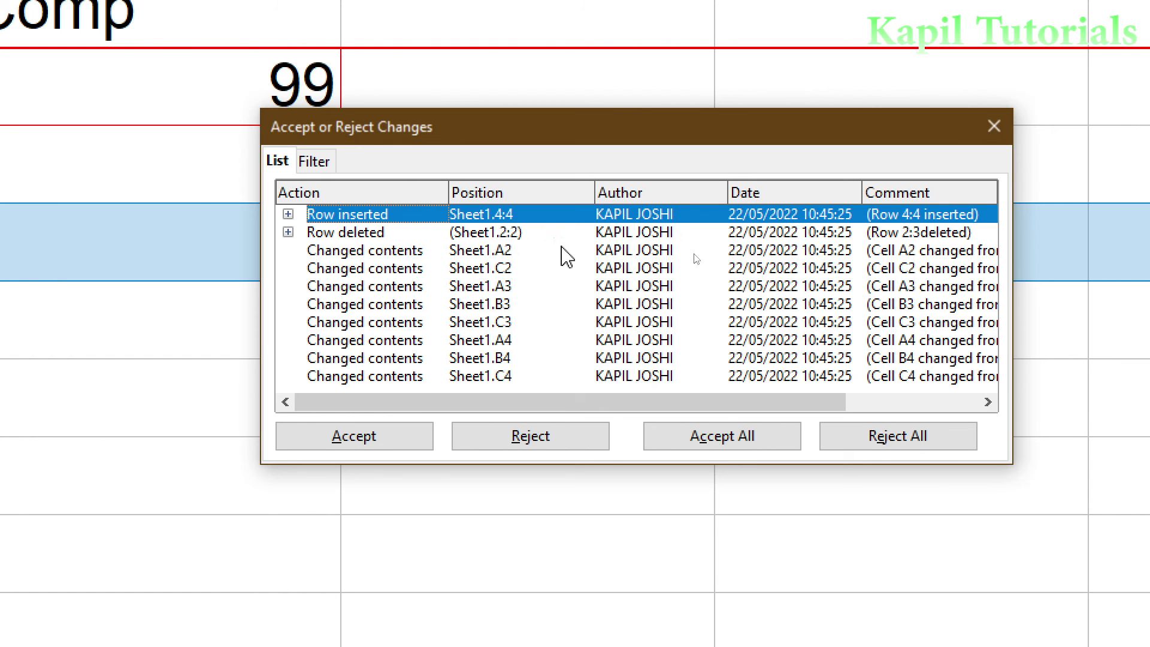
left_click(519, 443)
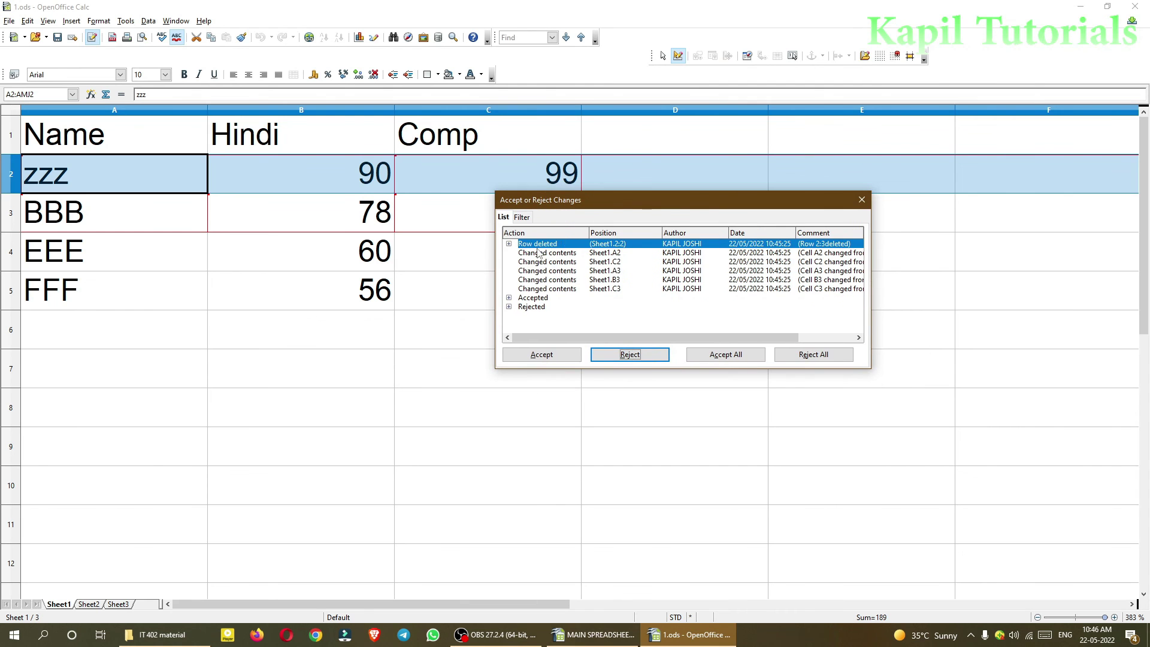
Reject the row deletion to restore AAA, and reject the A4 change to keep CCC.
left_click(629, 355)
left_click_drag(634, 338, 688, 344)
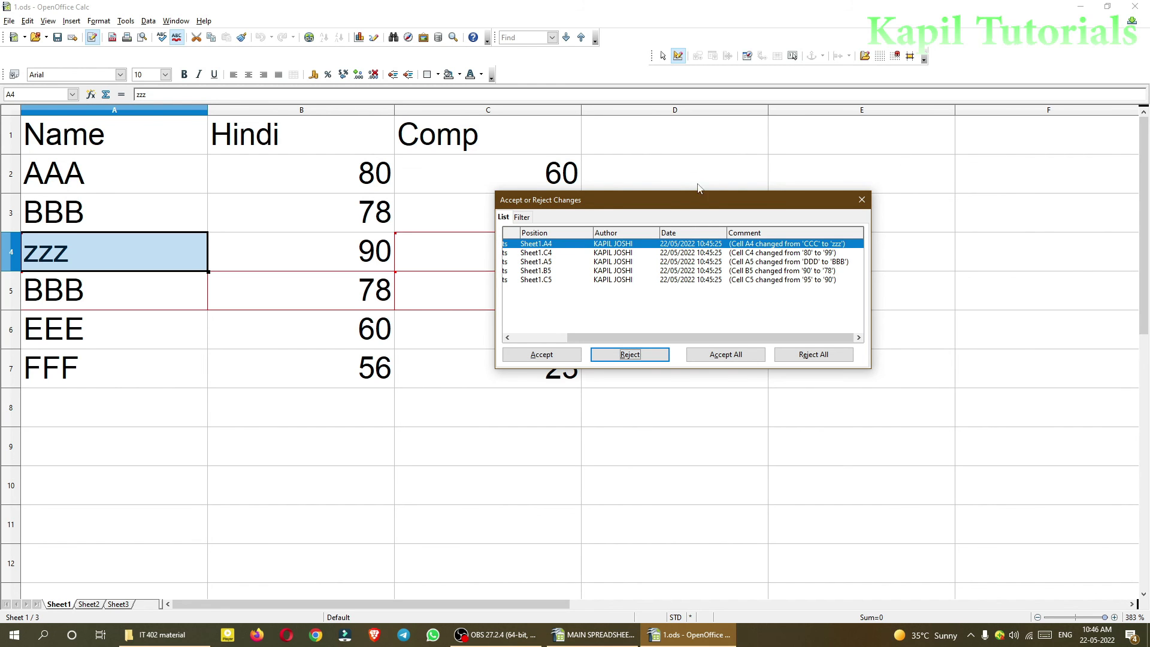
left_click_drag(623, 338, 569, 337)
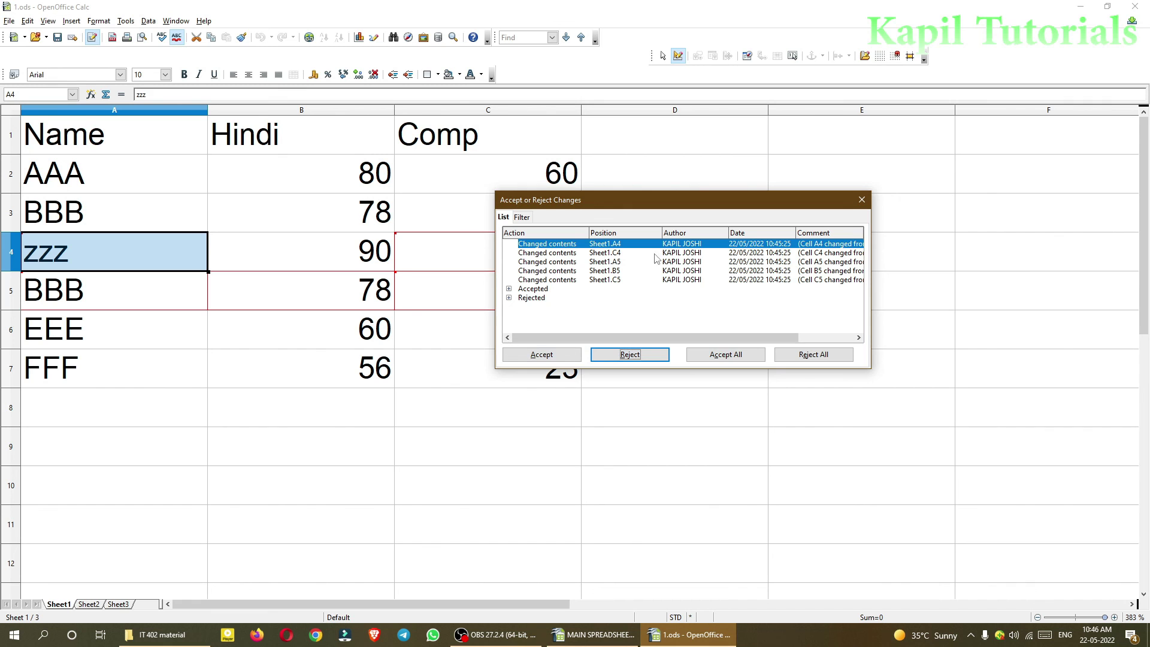
mouse_move(706, 338)
left_mouse_down()
mouse_move(763, 346)
mouse_move(710, 346)
left_mouse_up()
left_click(630, 355)
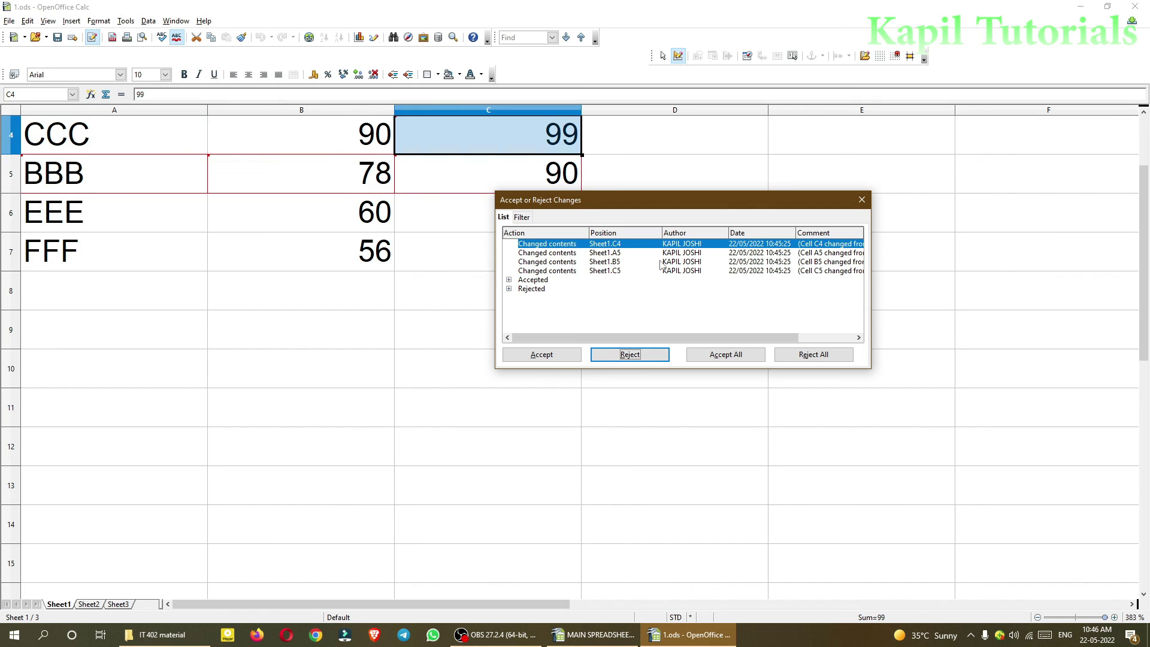
Accept the C4, A5, B5 and C5 value changes (99, BBB, 78, 90).
left_click(542, 354)
left_click(542, 354)
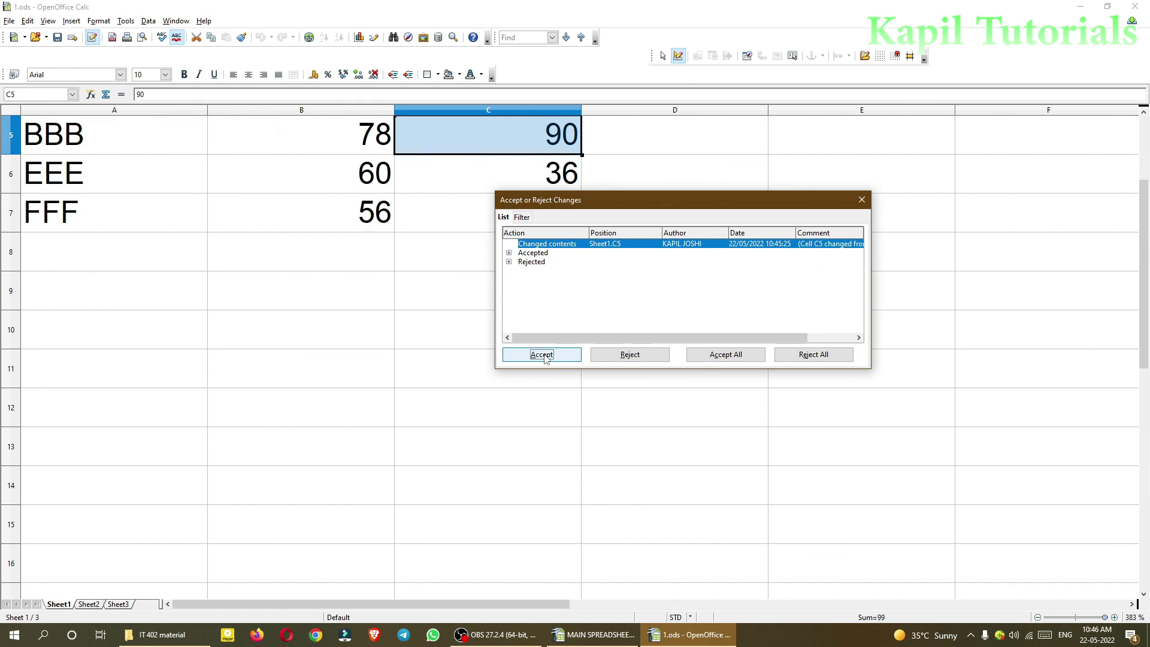
left_click(542, 355)
left_click(861, 199)
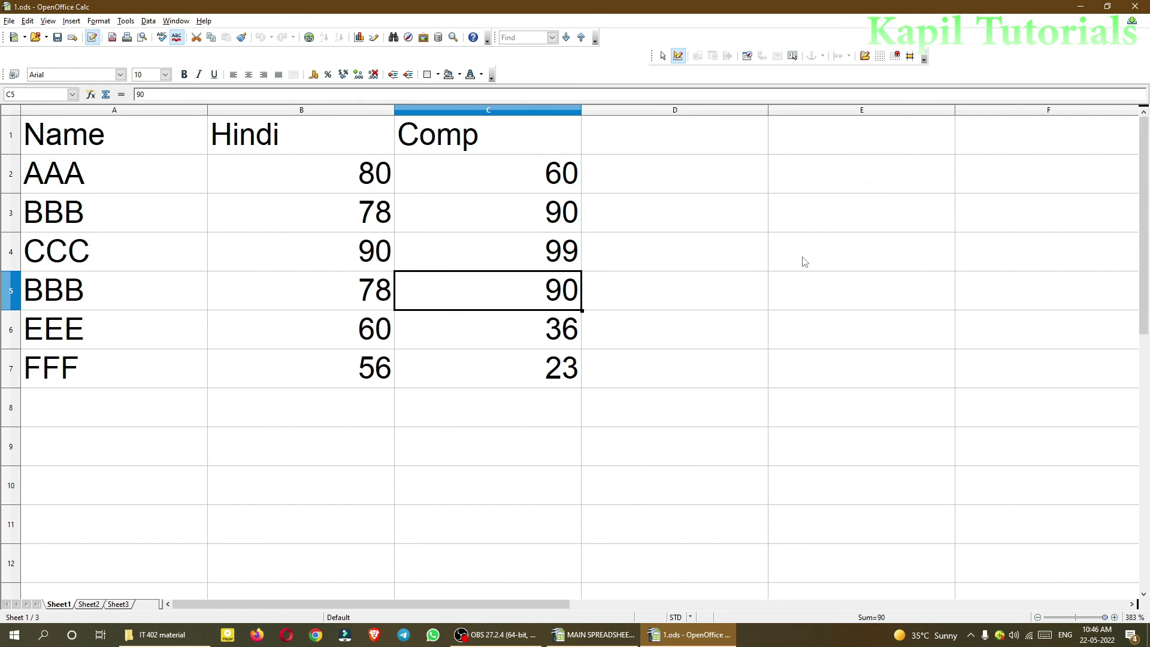